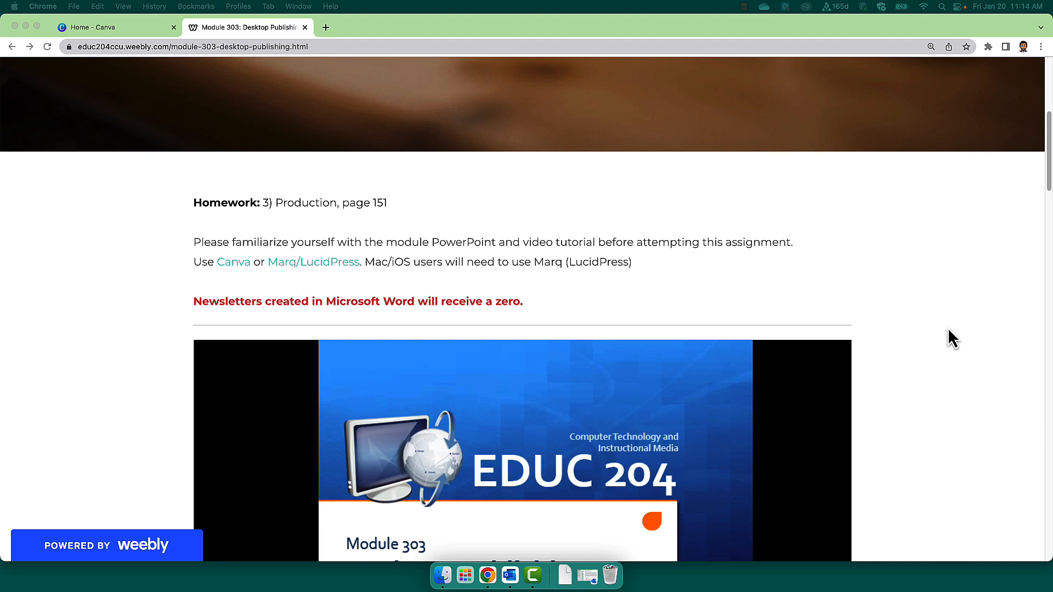
# Review the newsletter criteria, video tutorials and assignment examples on the Module 303 Desktop Publishing page.
pyautogui.scroll(-8, 947, 328)
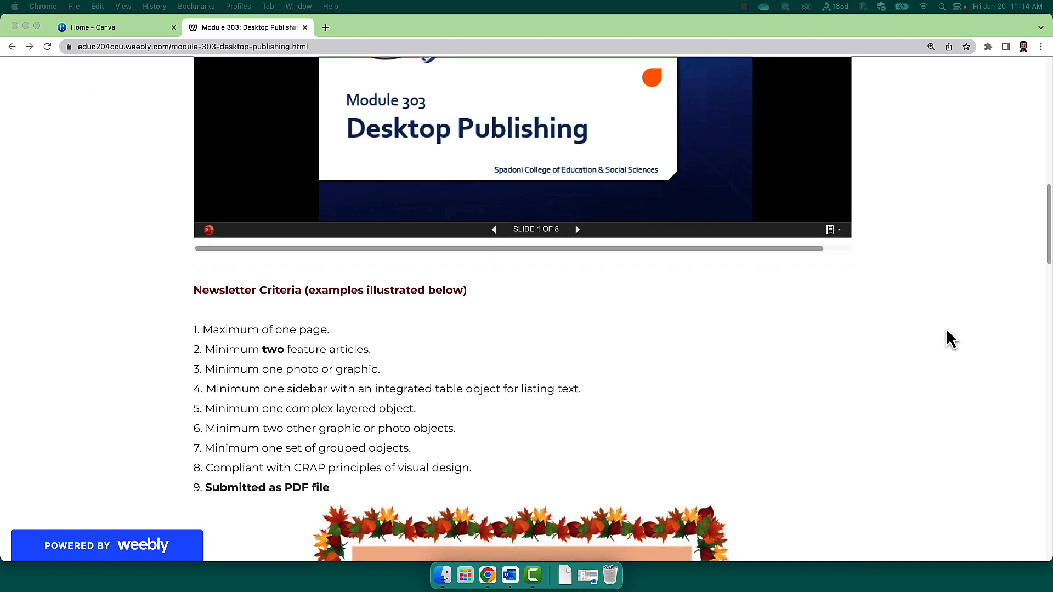
pyautogui.scroll(-2, 945, 327)
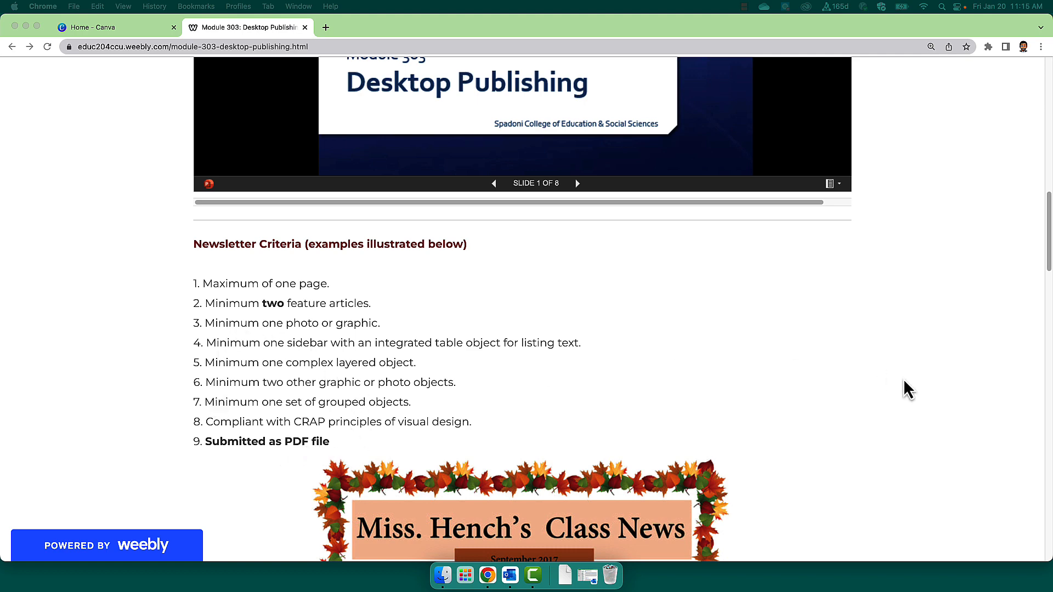
pyautogui.scroll(-5, 899, 373)
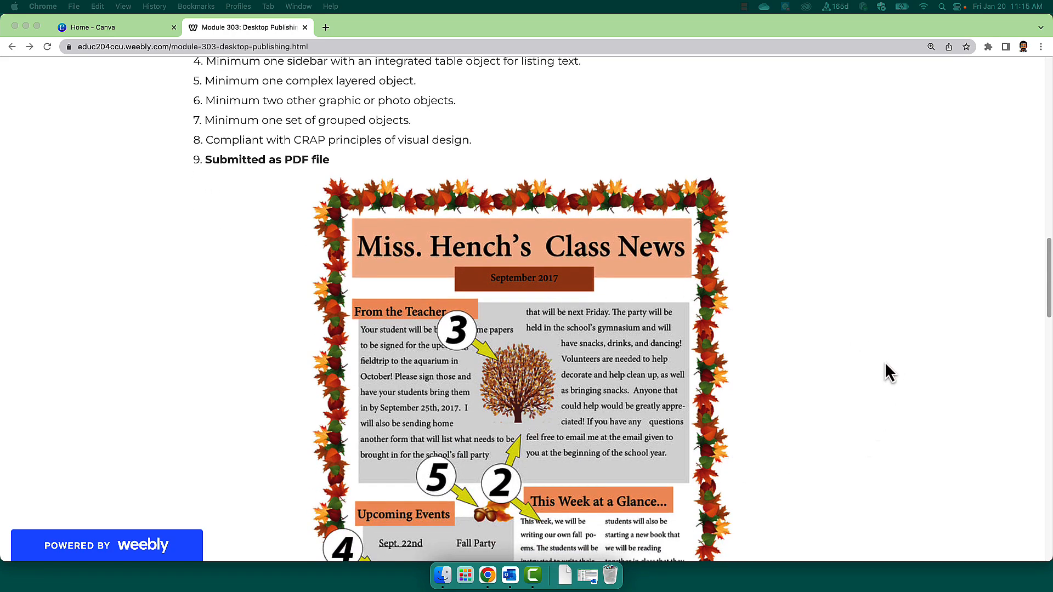
pyautogui.scroll(-10, 899, 367)
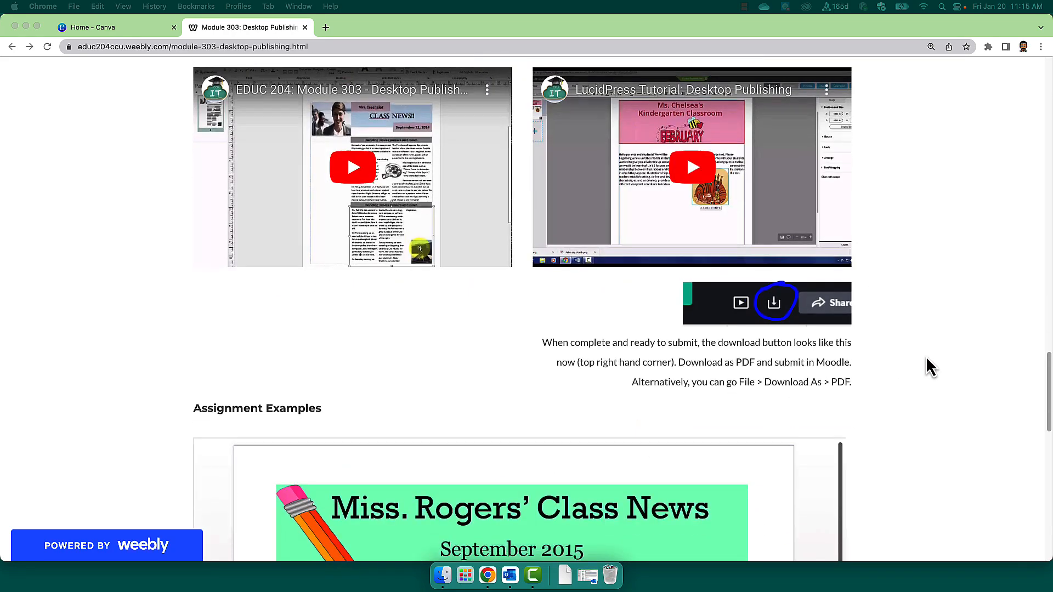
pyautogui.scroll(-5, 927, 356)
pyautogui.scroll(15, 919, 363)
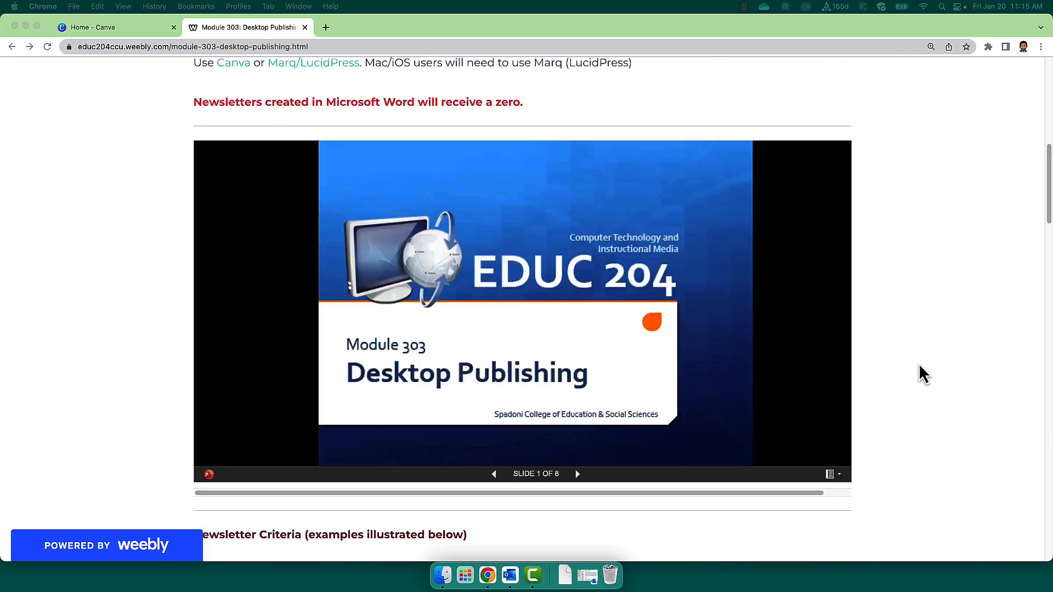
pyautogui.scroll(10, 919, 363)
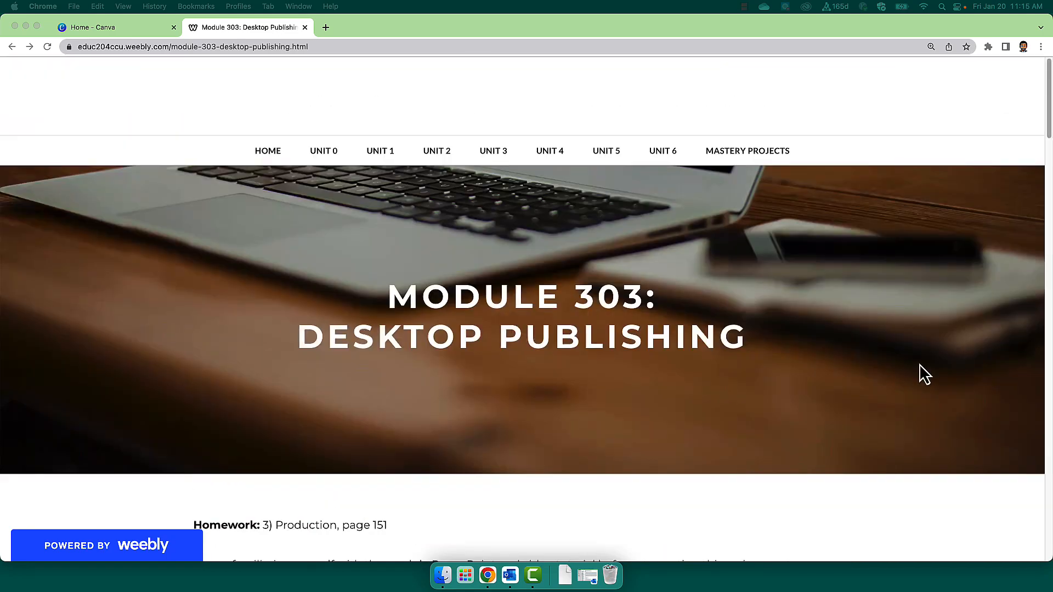
# Switch to Canva and create a blank 8.5 × 11 in newsletter design.
pyautogui.click(88, 28)
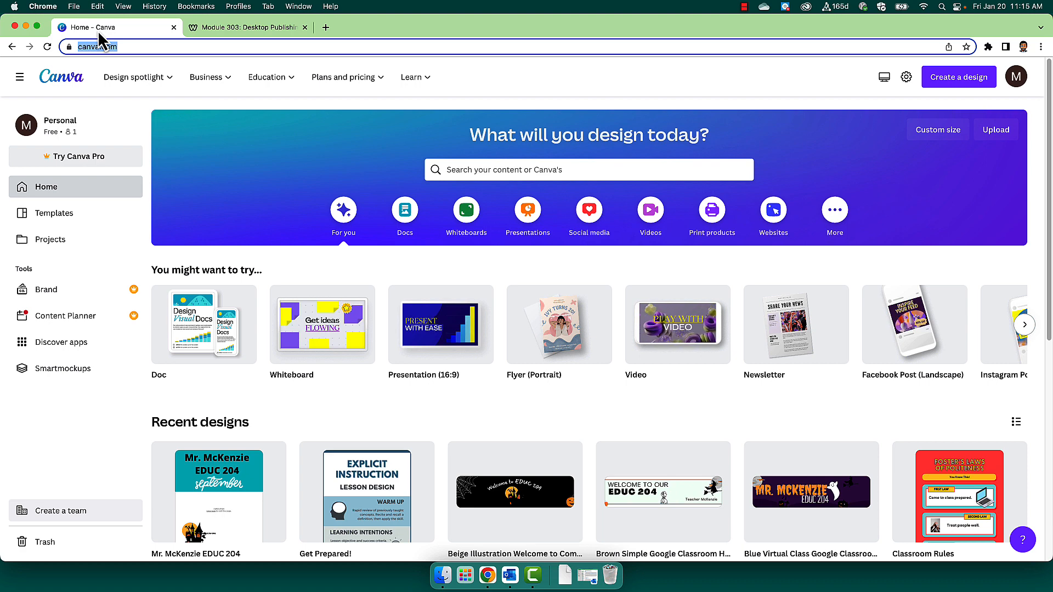
pyautogui.moveTo(113, 82)
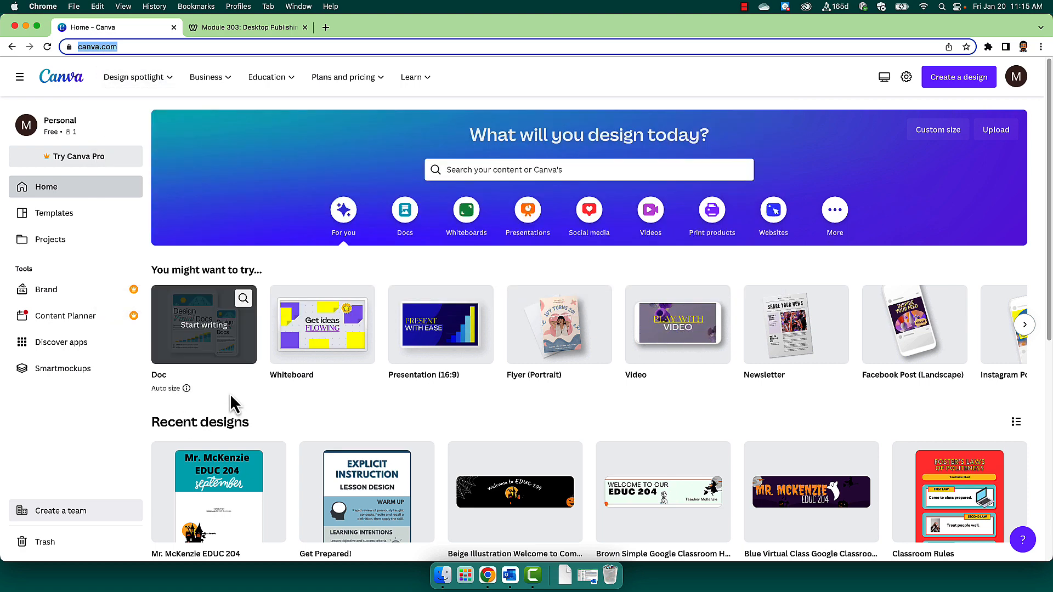
pyautogui.moveTo(795, 362)
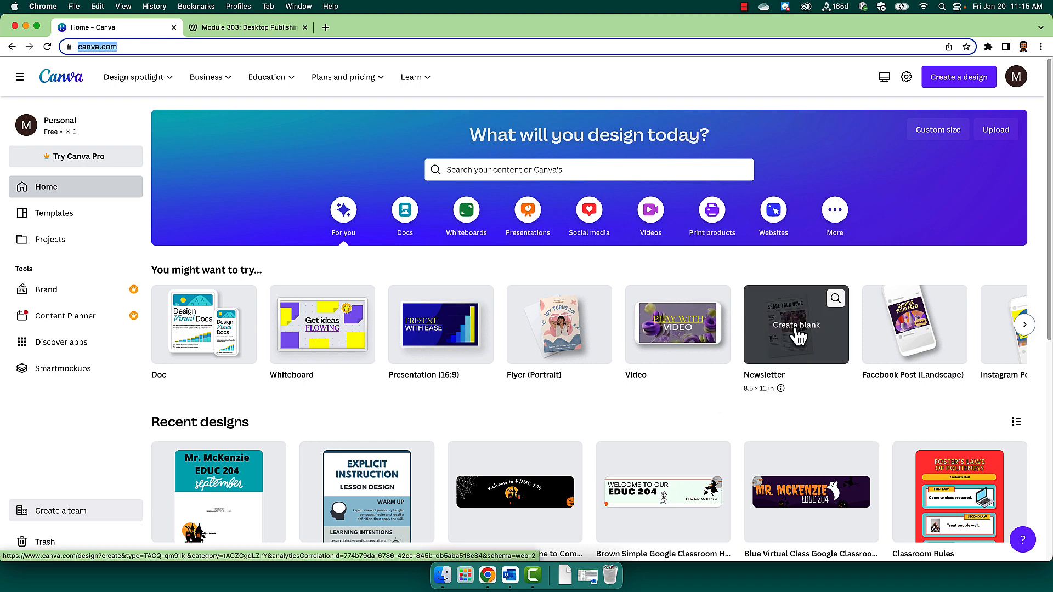
pyautogui.click(798, 345)
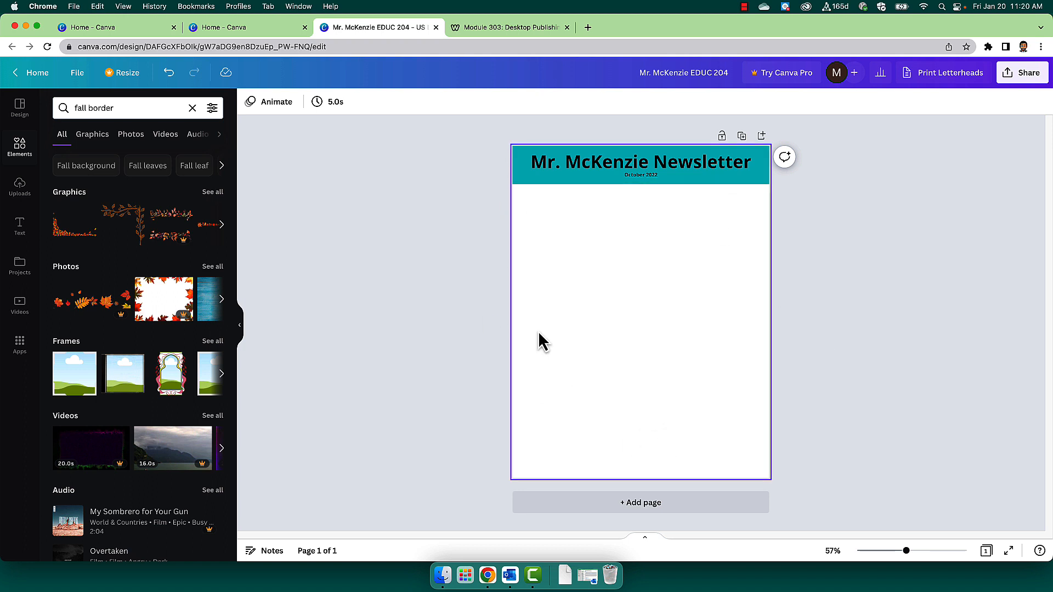
# Check the newsletter criteria on the module page and add a text box to the newsletter's blank area, enlarging it.
pyautogui.click(485, 28)
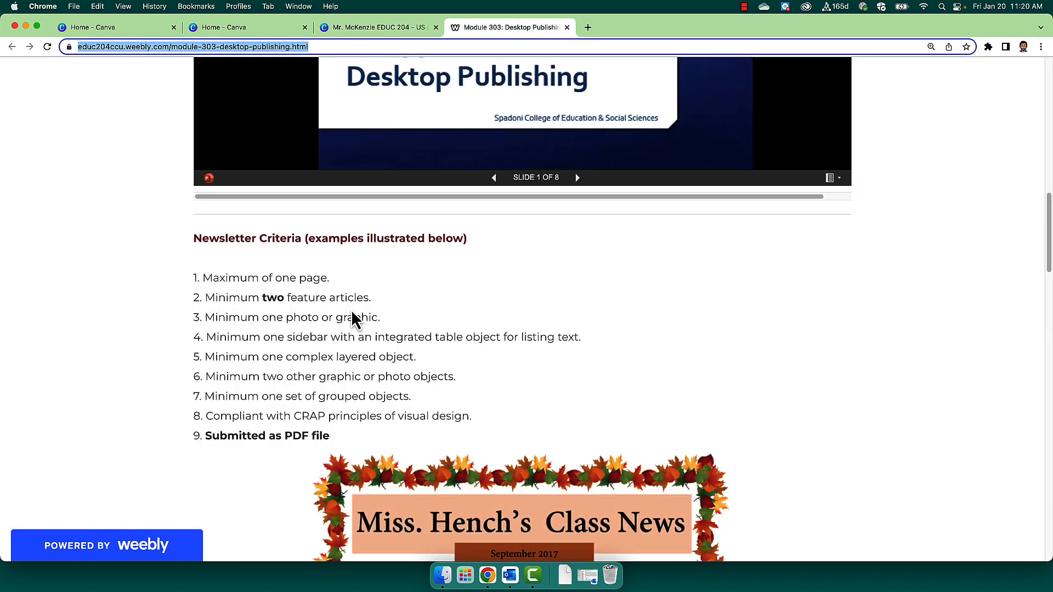
pyautogui.click(384, 27)
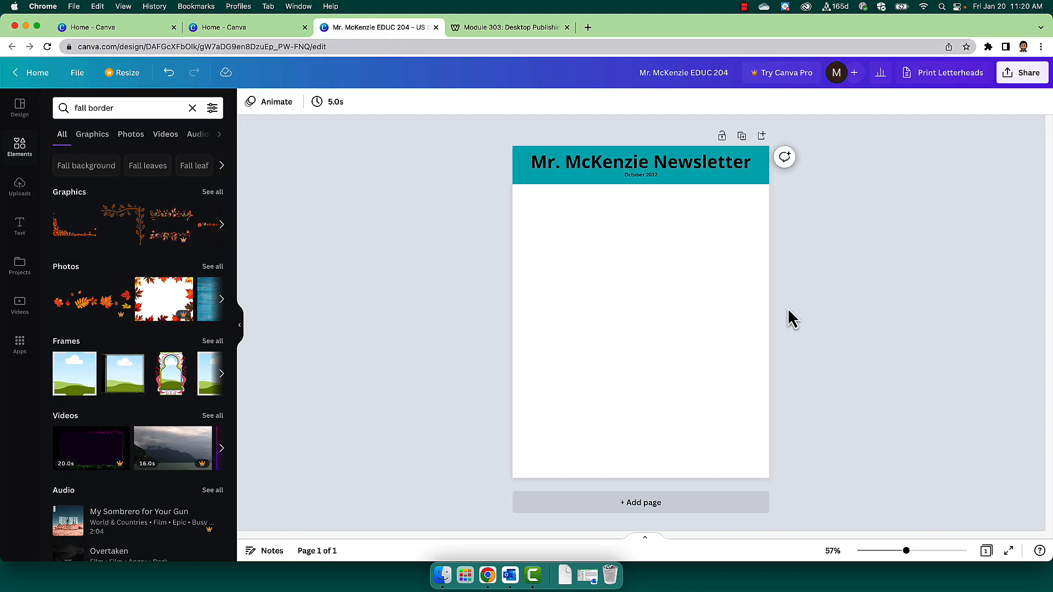
pyautogui.click(21, 237)
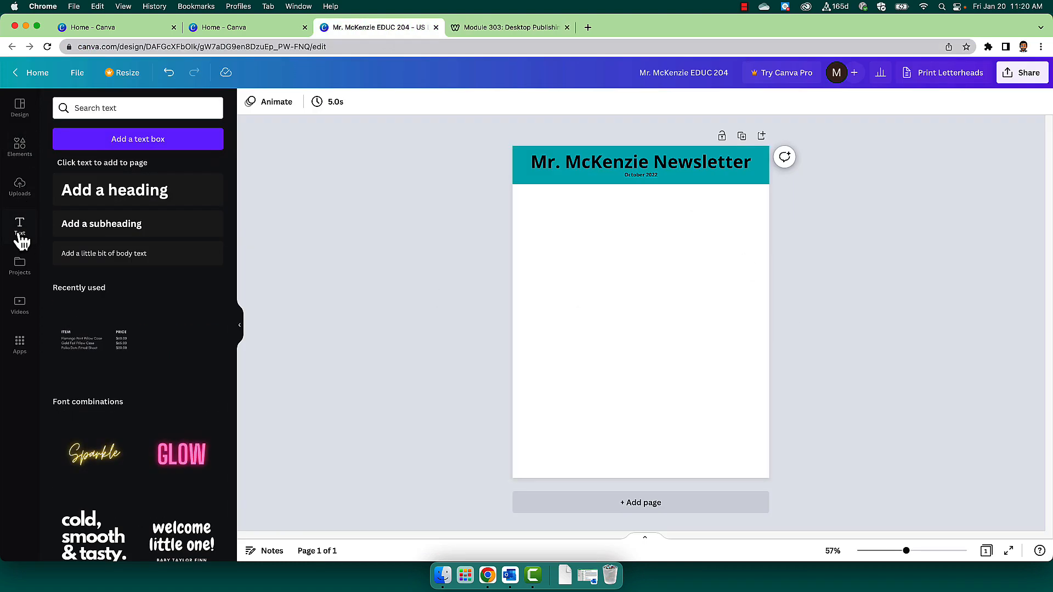
pyautogui.click(120, 146)
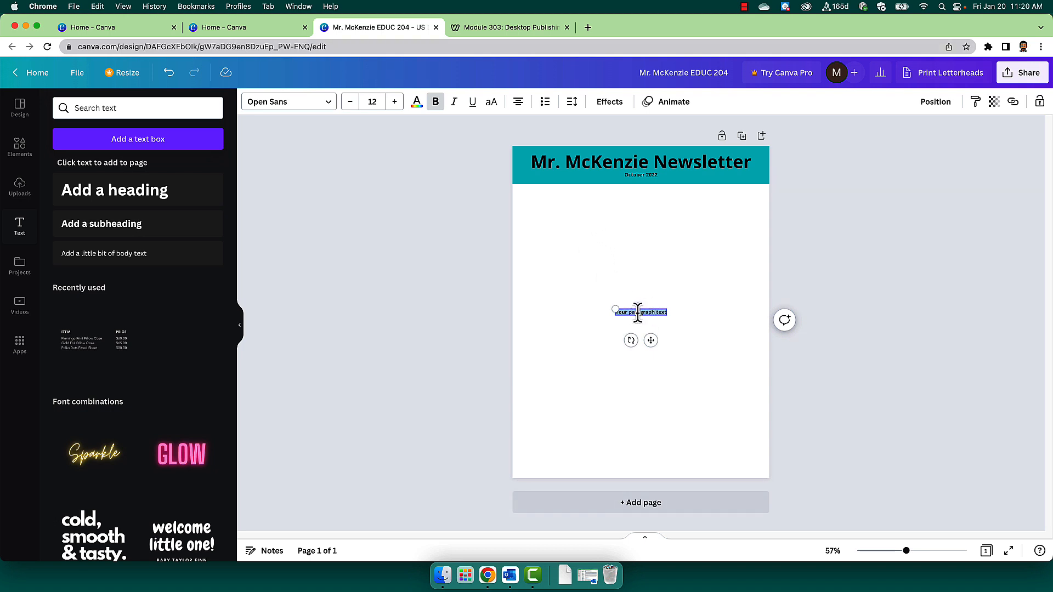
pyautogui.moveTo(614, 309); pyautogui.dragTo(582, 278)
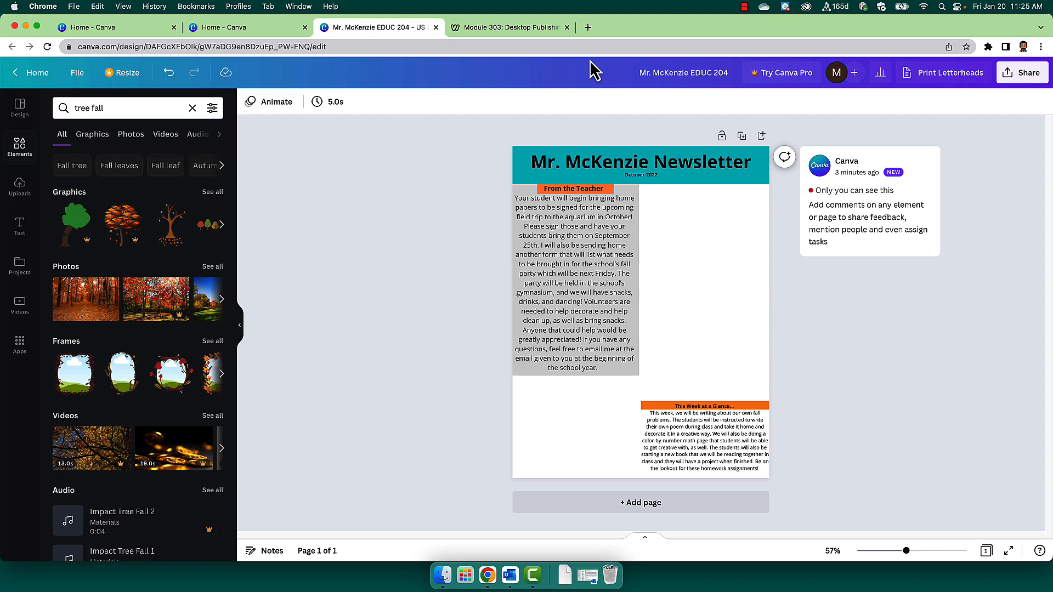
# Highlight the "Minimum one photo or graphic" criterion on the module page and return to the newsletter design.
pyautogui.click(532, 29)
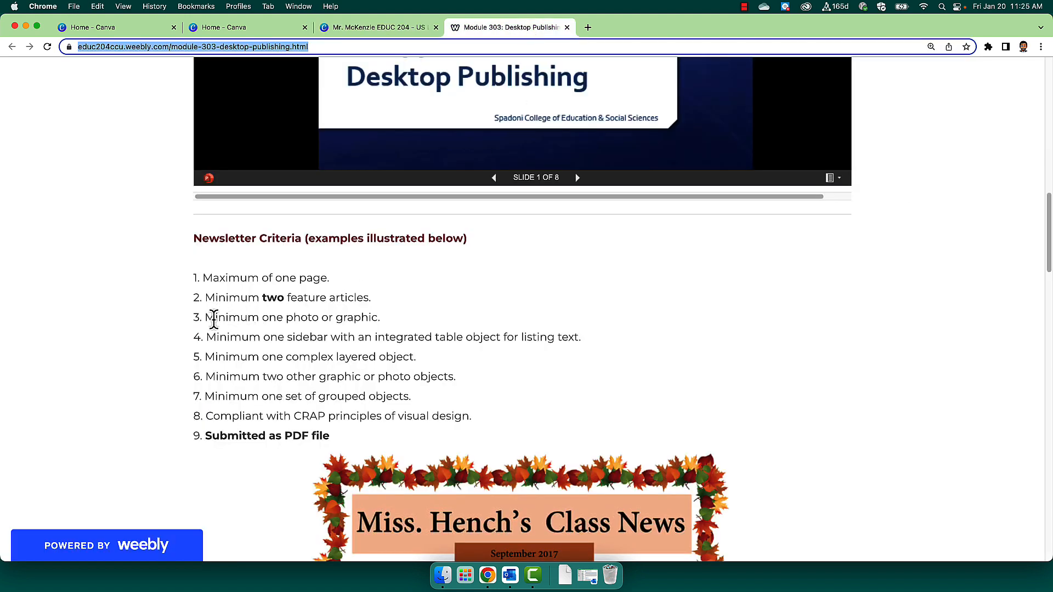
pyautogui.moveTo(216, 318); pyautogui.dragTo(397, 326)
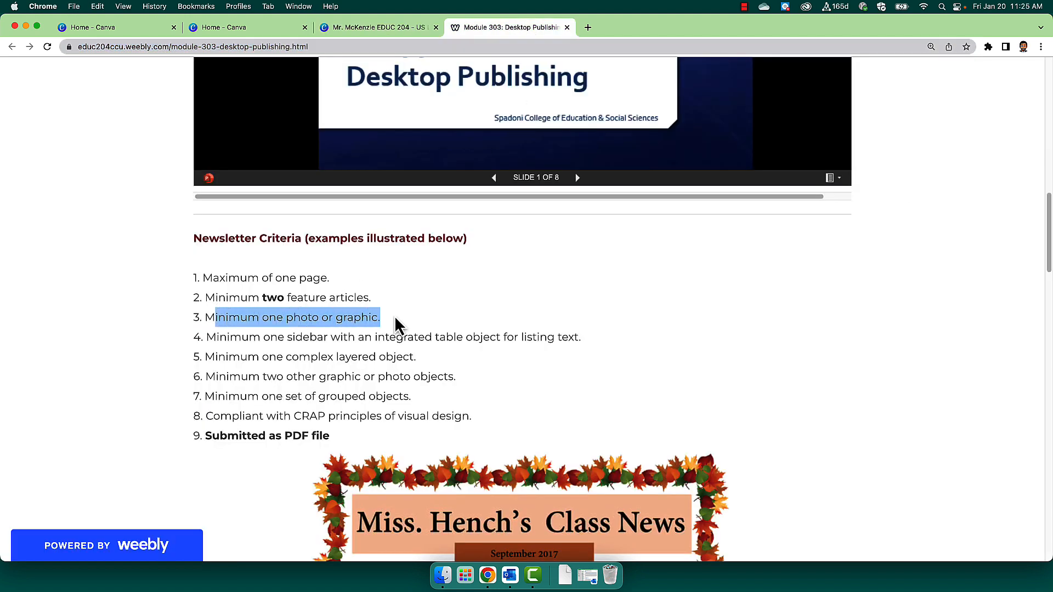
pyautogui.click(378, 27)
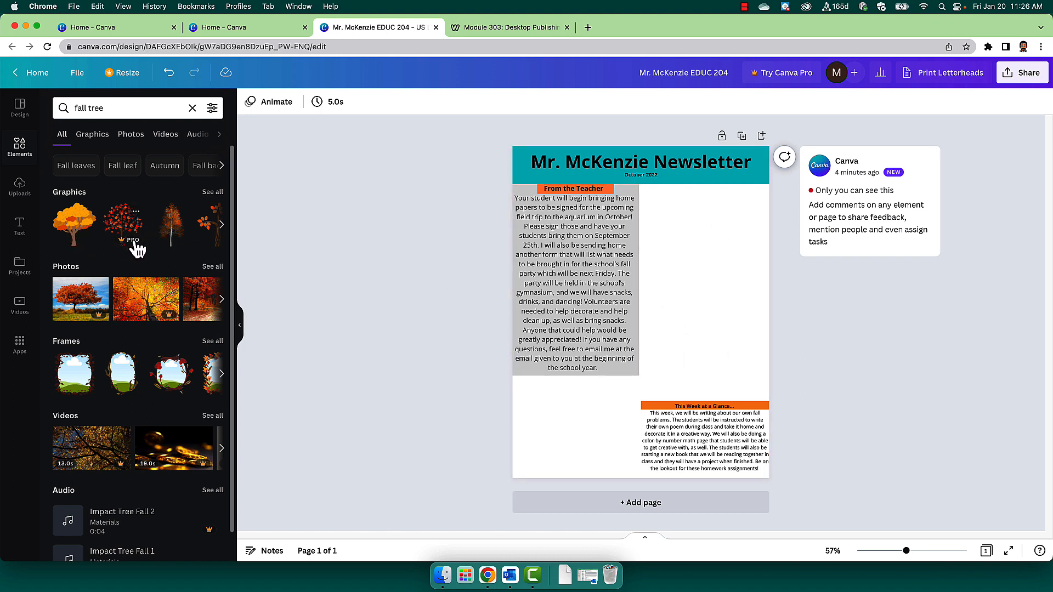
# Insert the orange fall tree graphic, shrink it and place it in the blank space beside the From the Teacher article.
pyautogui.click(70, 241)
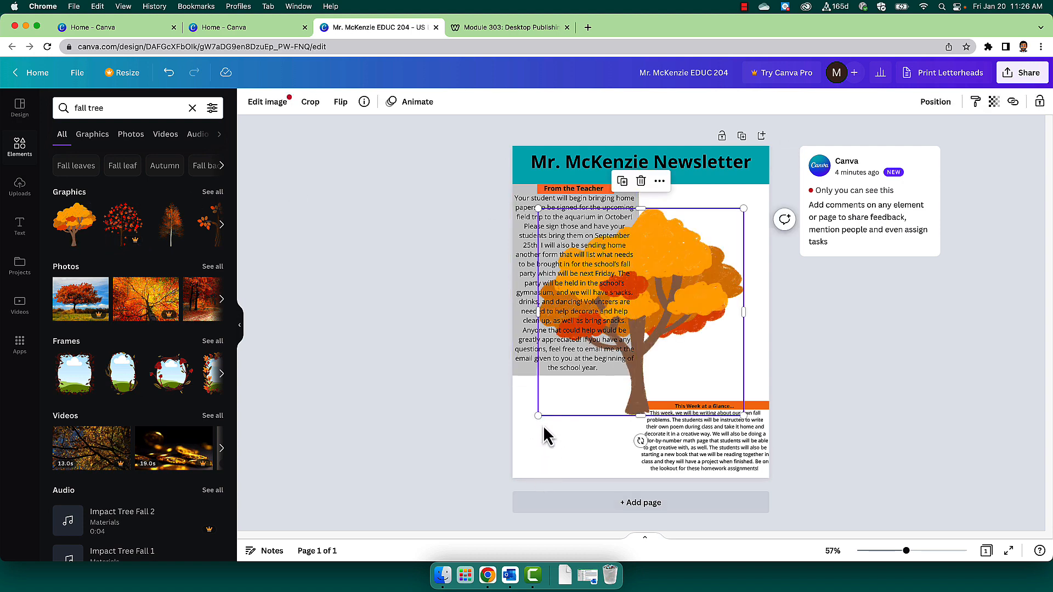
pyautogui.moveTo(538, 416); pyautogui.dragTo(640, 329)
pyautogui.moveTo(674, 293); pyautogui.dragTo(689, 295)
pyautogui.moveTo(761, 324); pyautogui.dragTo(741, 311)
# Recheck the newsletter criteria and insert the Homeware List text table in the blank space below the From the Teacher article.
pyautogui.hotkey('ctrl', 'Tab')
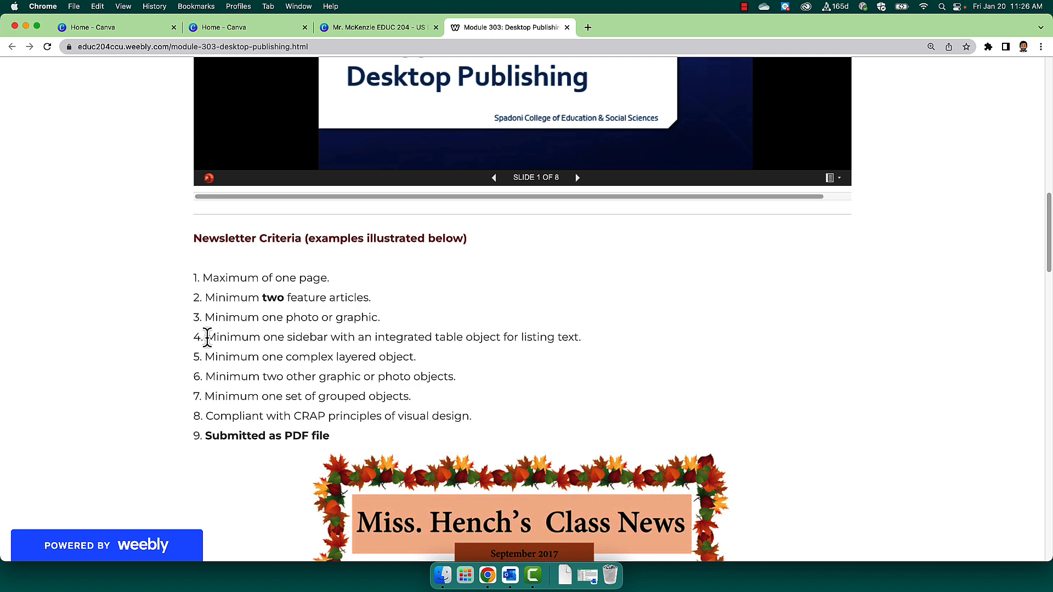
pyautogui.click(386, 28)
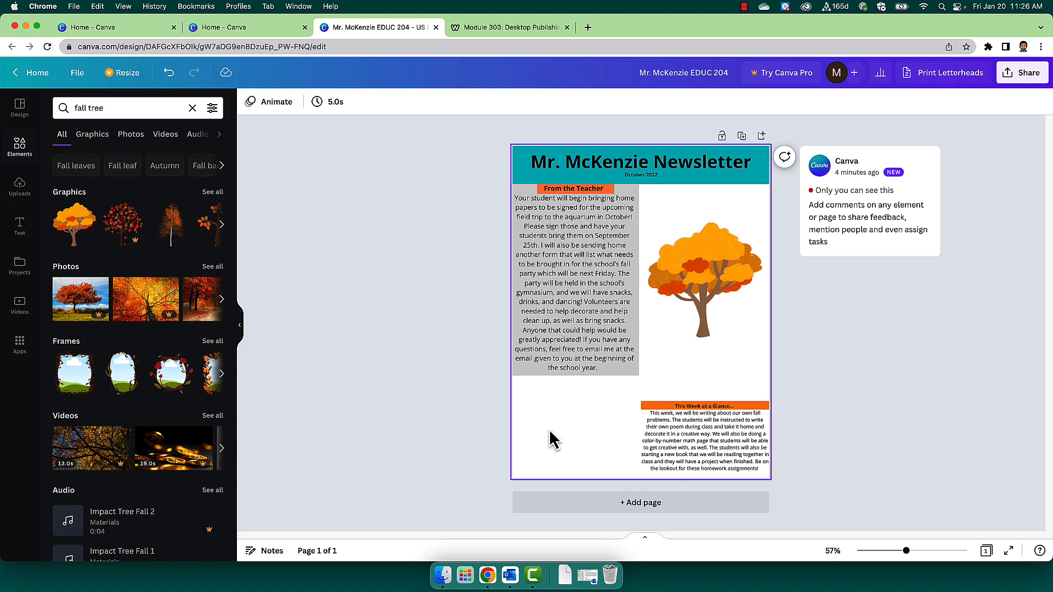
pyautogui.click(126, 316)
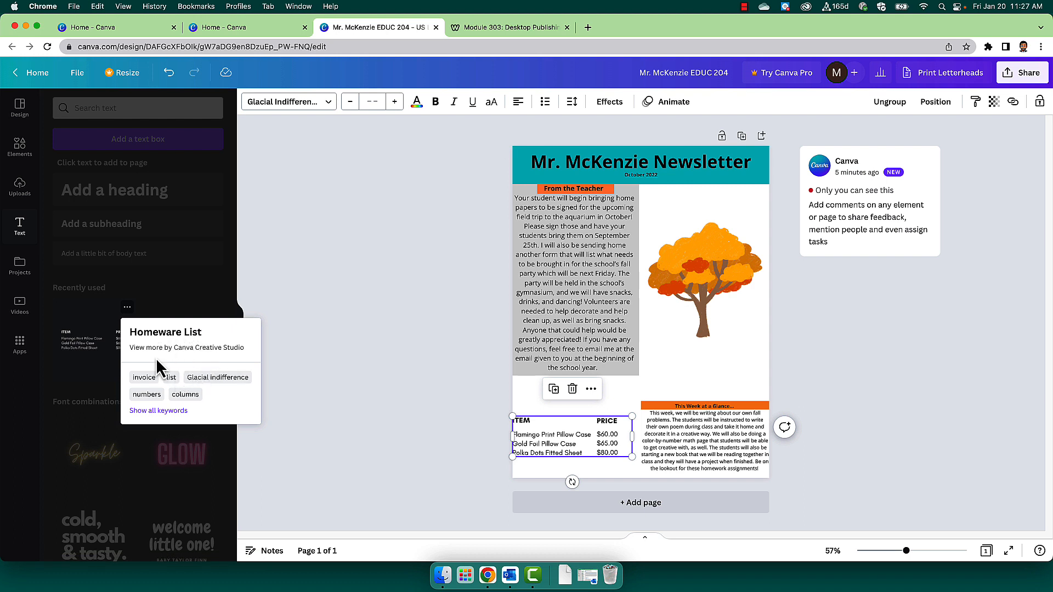
pyautogui.click(315, 364)
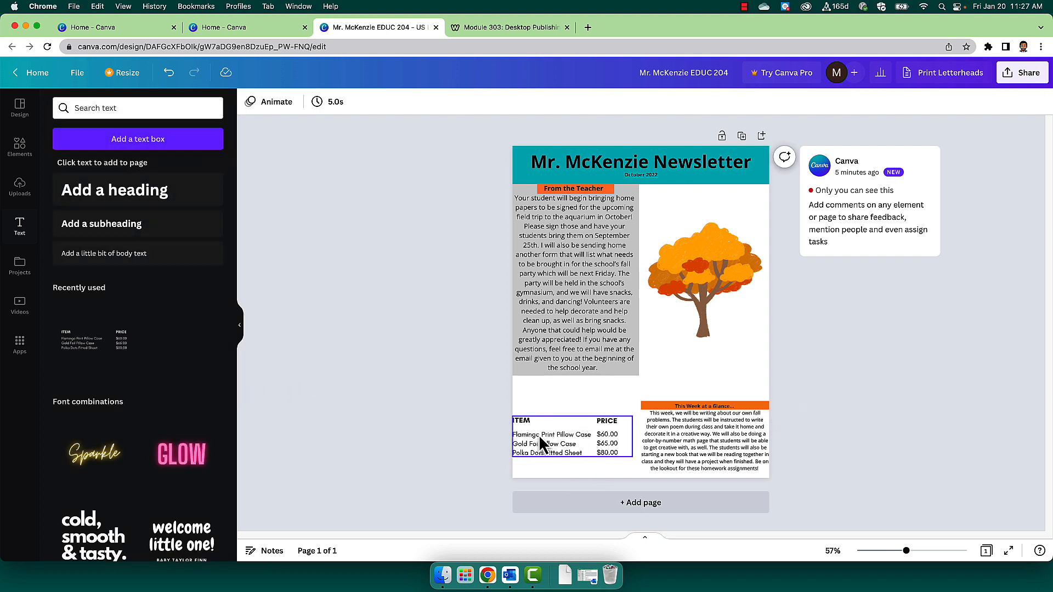
# Select the text blocks within the inserted item and price table, ending with its ITEM heading.
pyautogui.click(549, 443)
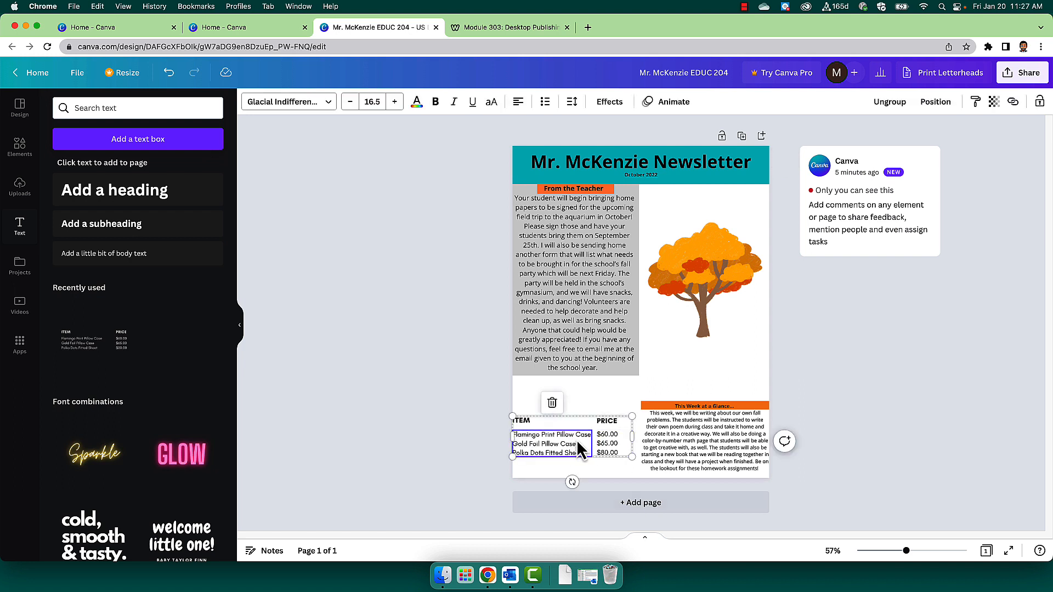
pyautogui.click(614, 451)
pyautogui.click(528, 422)
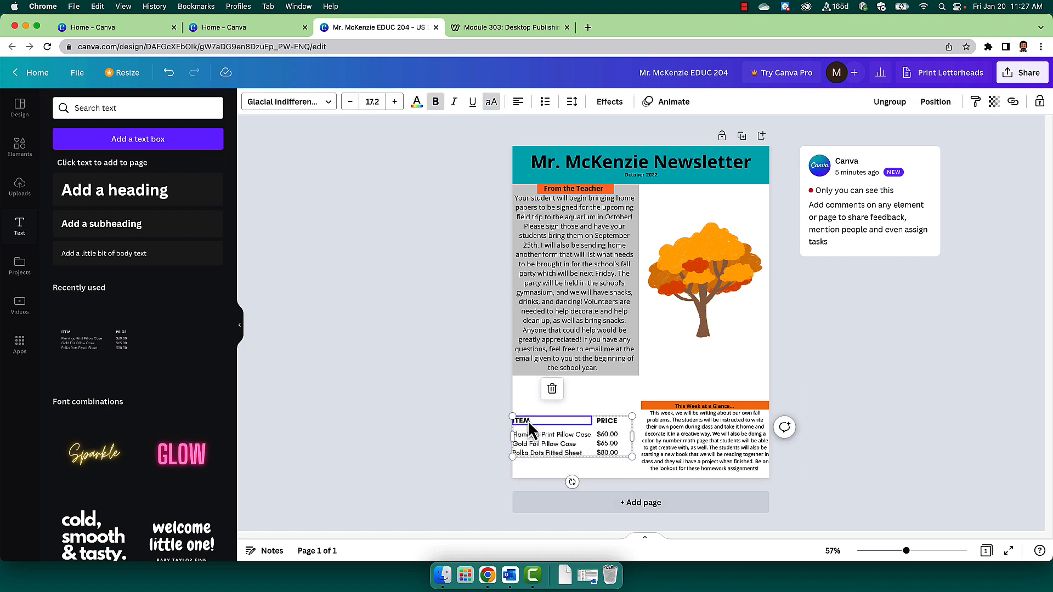
pyautogui.click(529, 420)
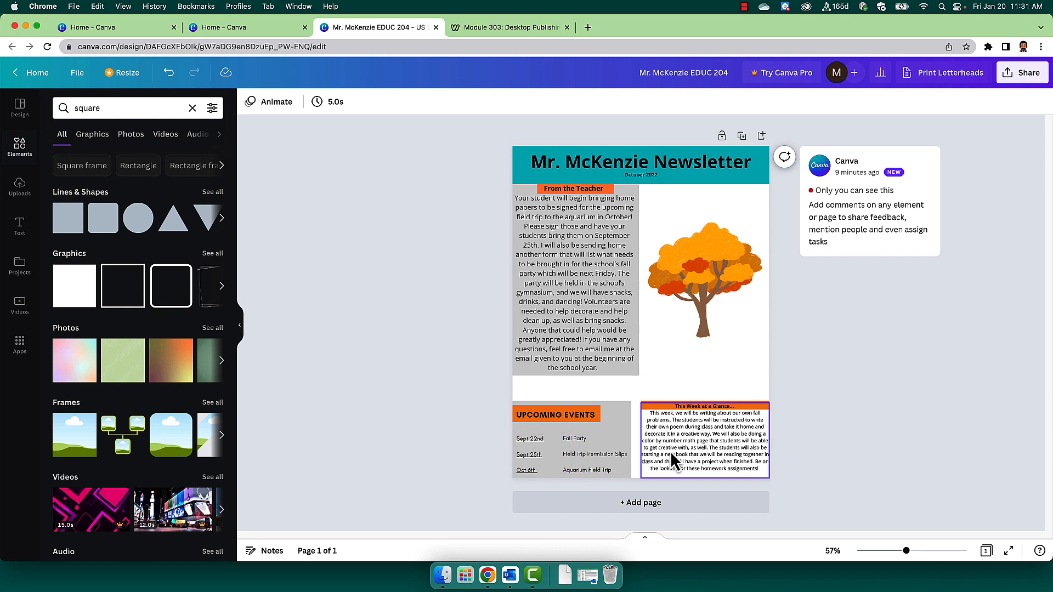
# Inspect the Upcoming Events sidebar's date column, event column and gray background shape as separate objects.
pyautogui.click(558, 457)
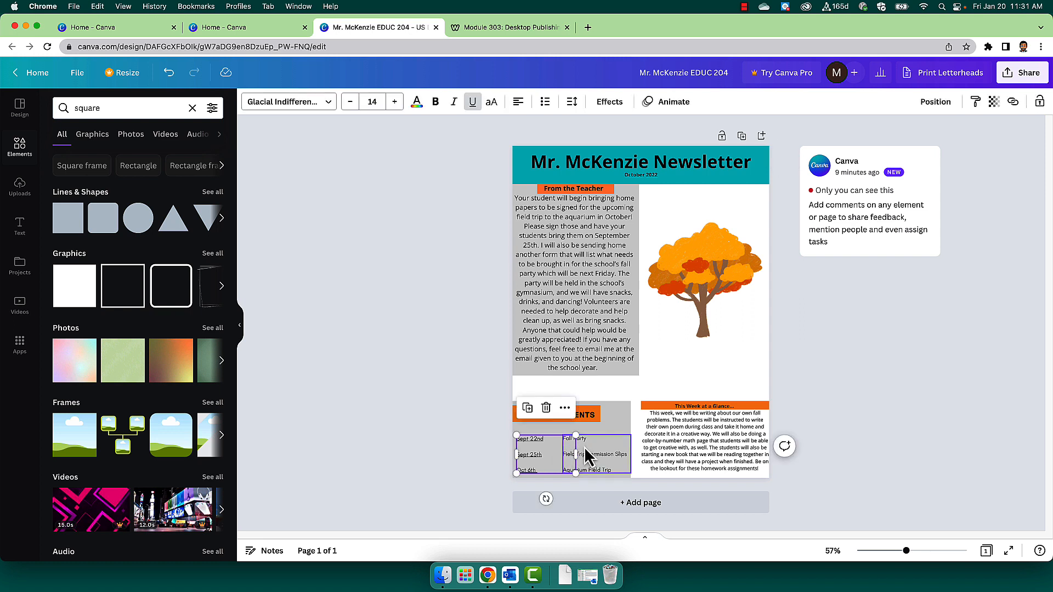
pyautogui.click(582, 445)
pyautogui.click(580, 434)
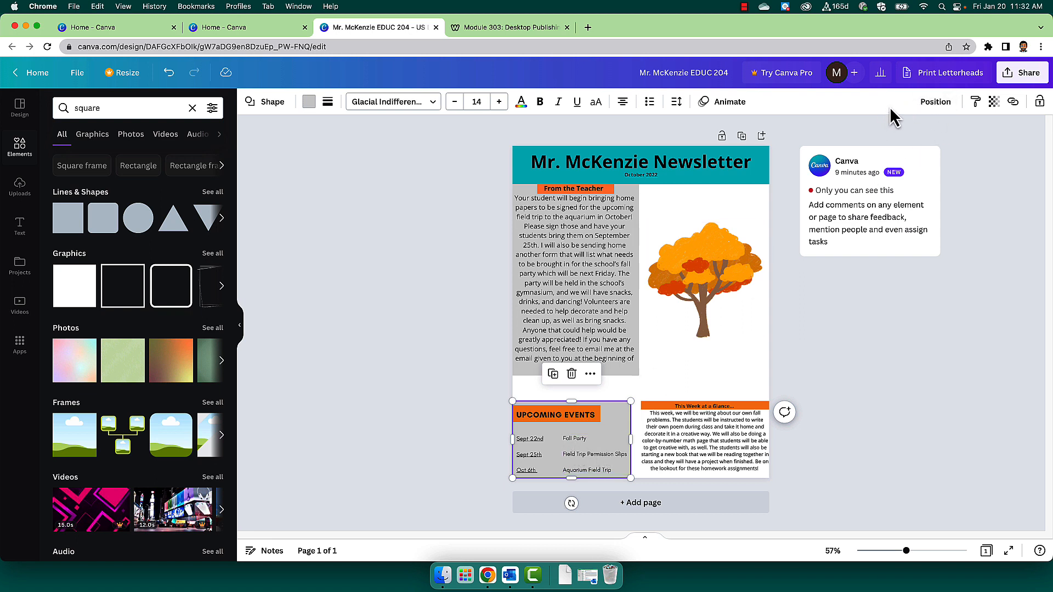
pyautogui.click(559, 455)
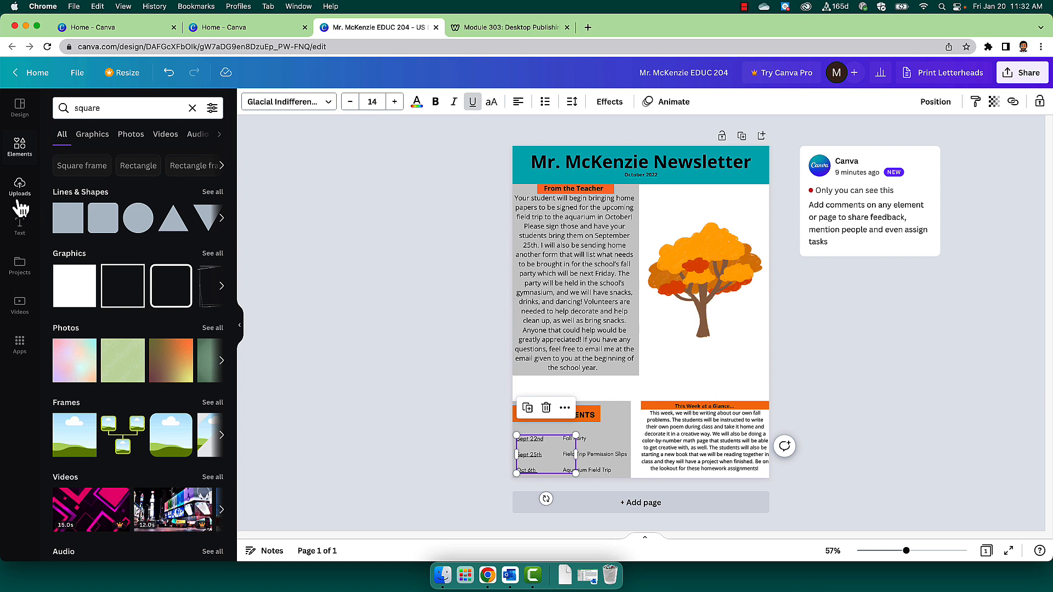
# Insert another Homeware List table from the recently used text designs and delete it from the page.
pyautogui.click(20, 159)
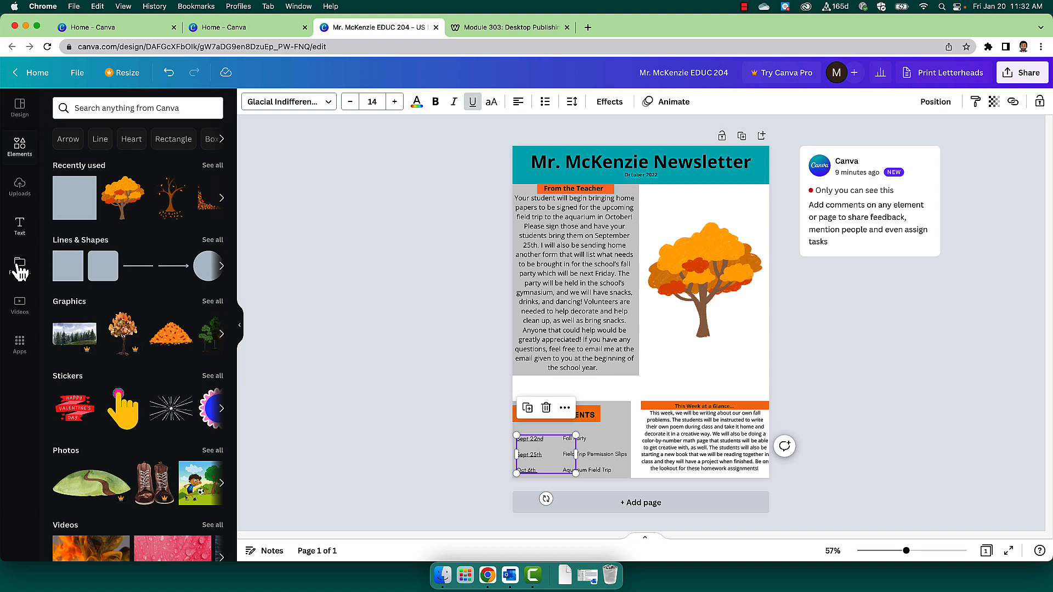
pyautogui.click(18, 236)
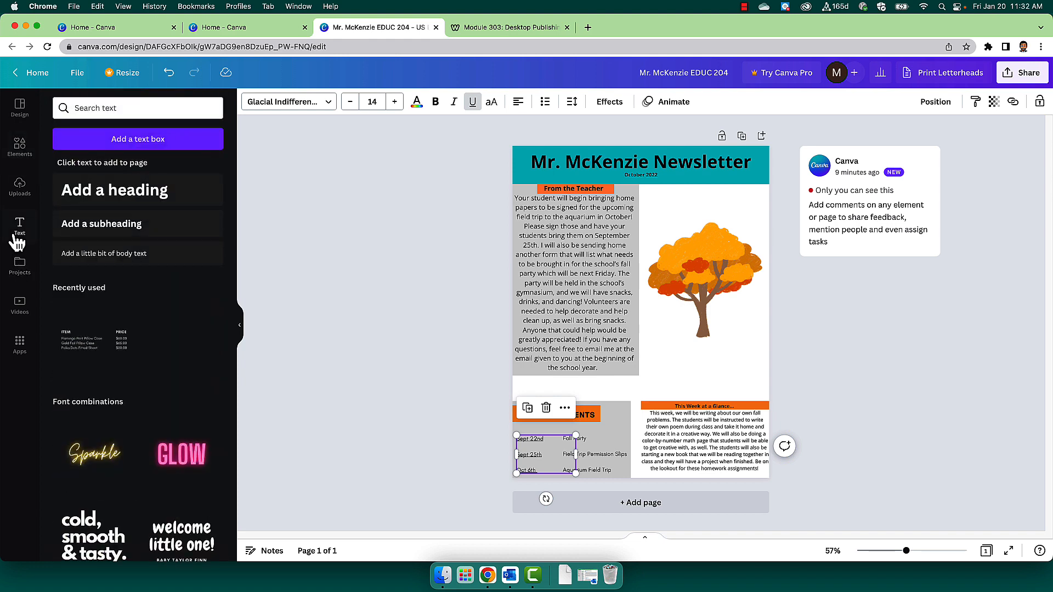
pyautogui.click(110, 343)
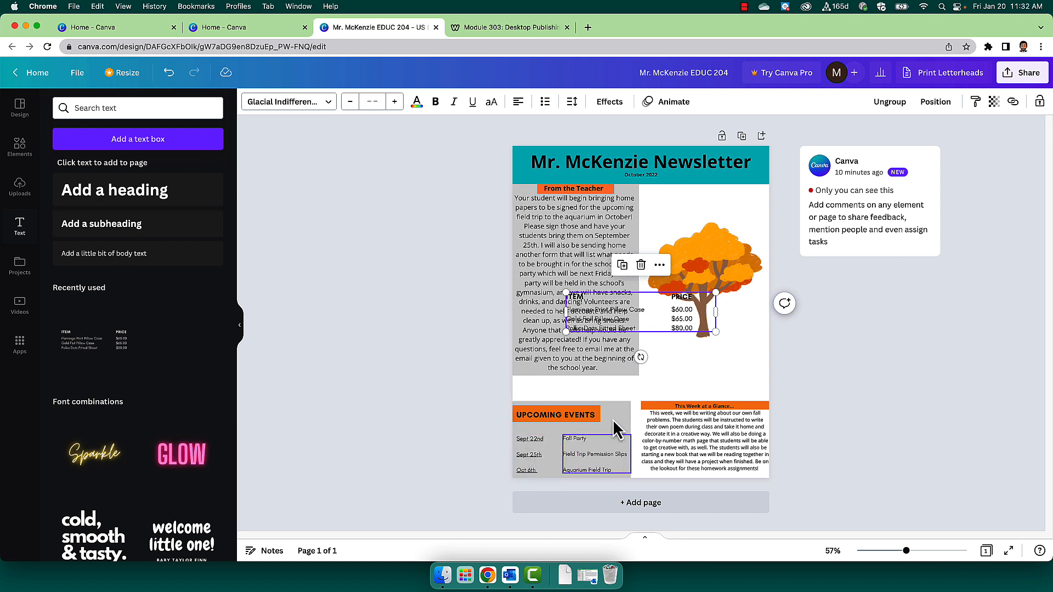
pyautogui.click(641, 266)
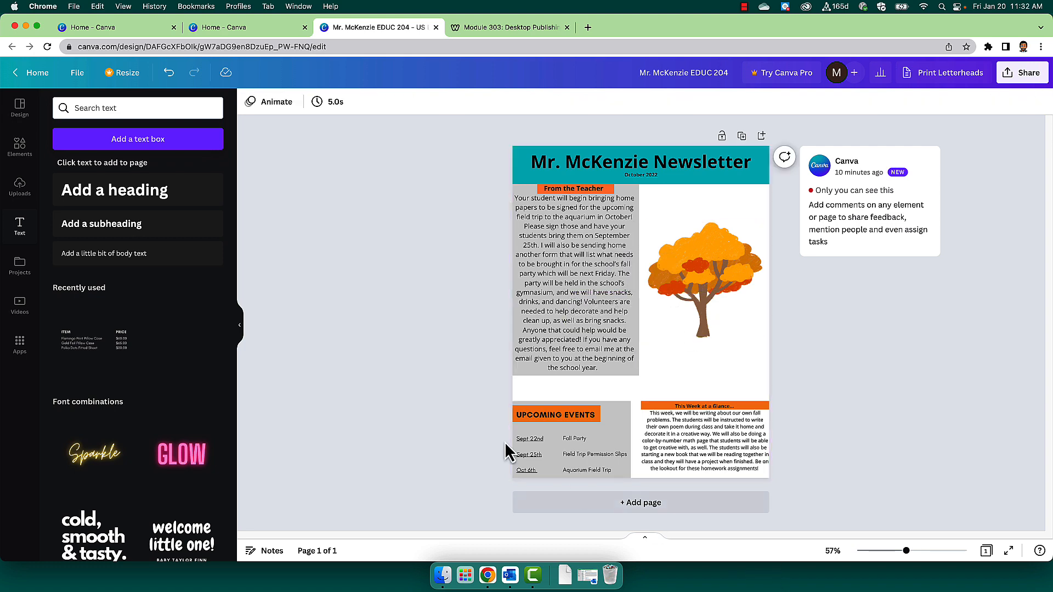
# Return to the module page and highlight the start of criterion 4 about a sidebar with an integrated table.
pyautogui.click(505, 28)
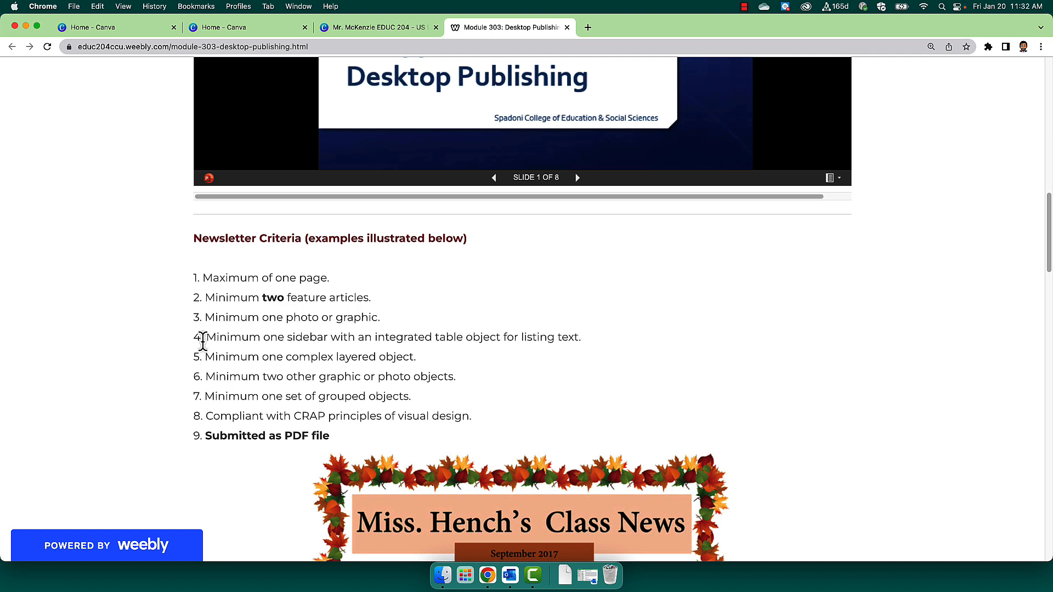
pyautogui.moveTo(195, 337); pyautogui.dragTo(273, 338)
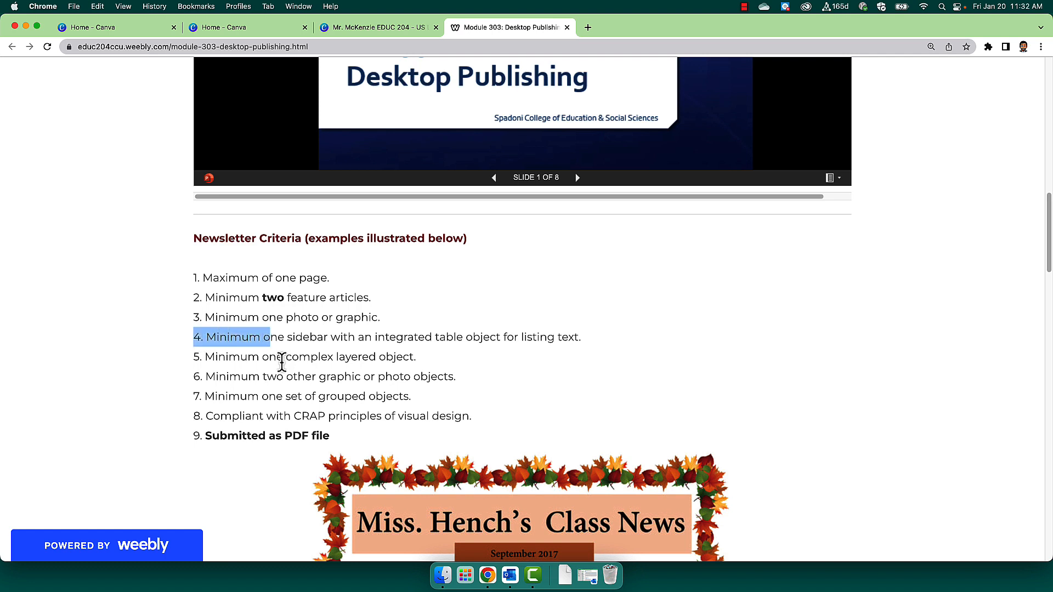
# Highlight criterion 5 about a complex layered object, and return to the newsletter design.
pyautogui.click(281, 362)
pyautogui.moveTo(206, 359); pyautogui.dragTo(435, 371)
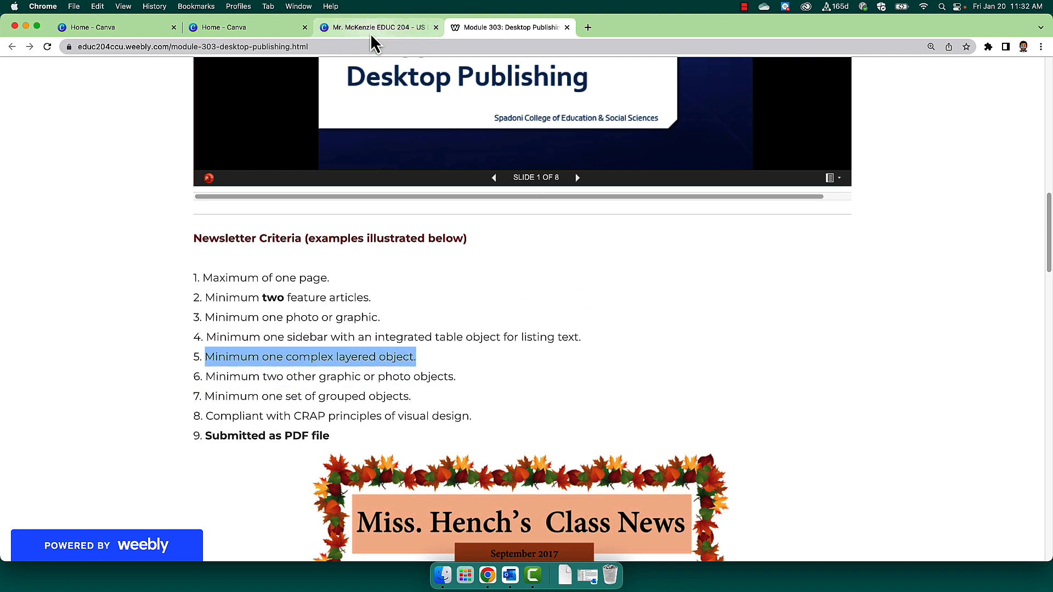
pyautogui.click(368, 28)
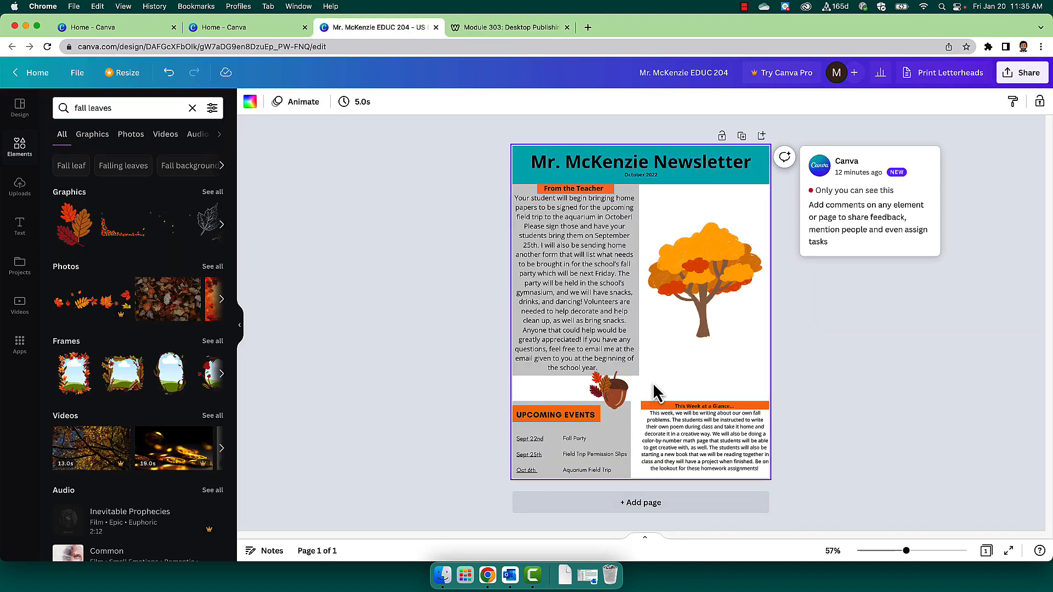
# Try rotating the small leaves graphic beside the acorn slightly, and undo the rotation.
pyautogui.click(598, 389)
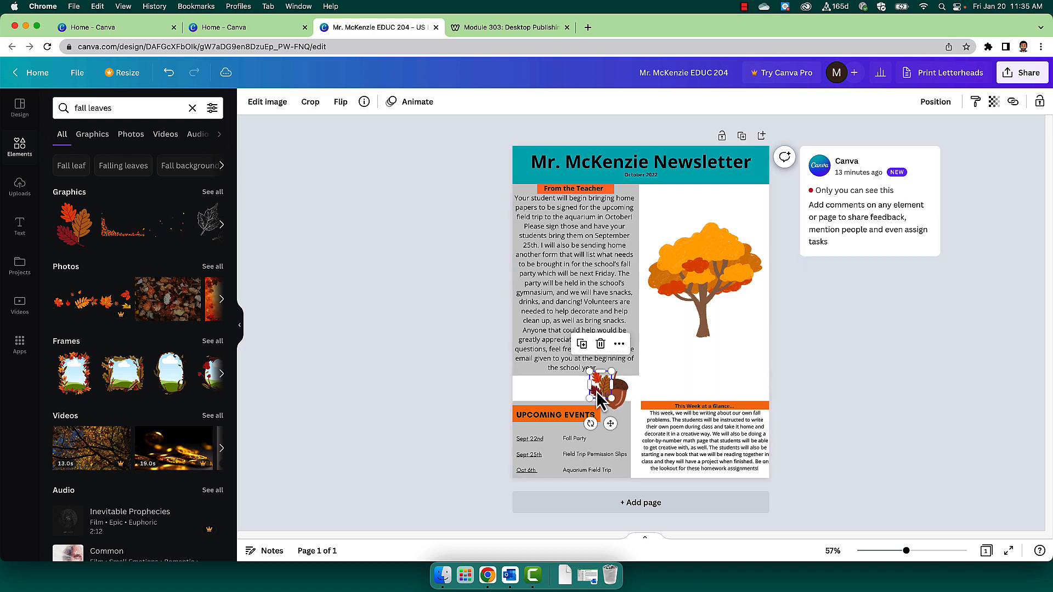
pyautogui.moveTo(590, 423); pyautogui.dragTo(606, 388)
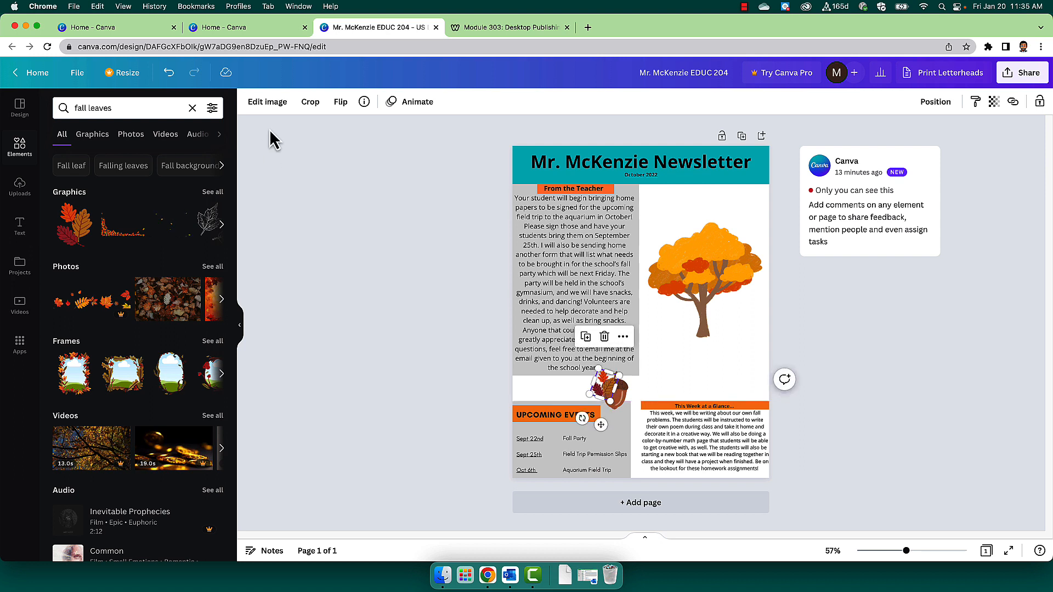
pyautogui.click(167, 77)
pyautogui.click(167, 77)
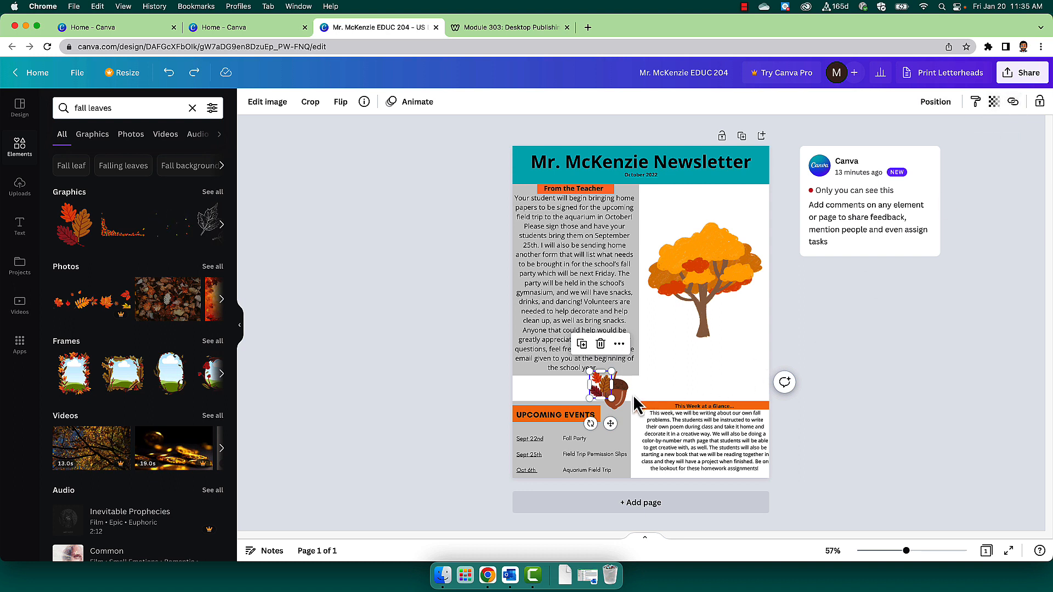
# Lower the acorn's transparency value slightly and set the adjacent leaves graphic's transparency to 85.
pyautogui.click(610, 396)
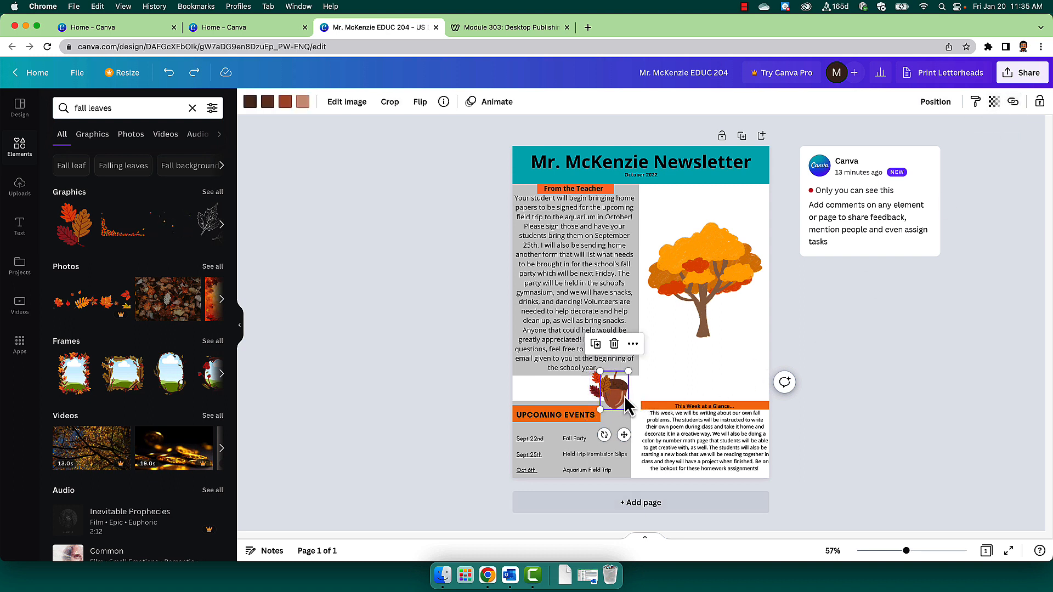
pyautogui.click(993, 101)
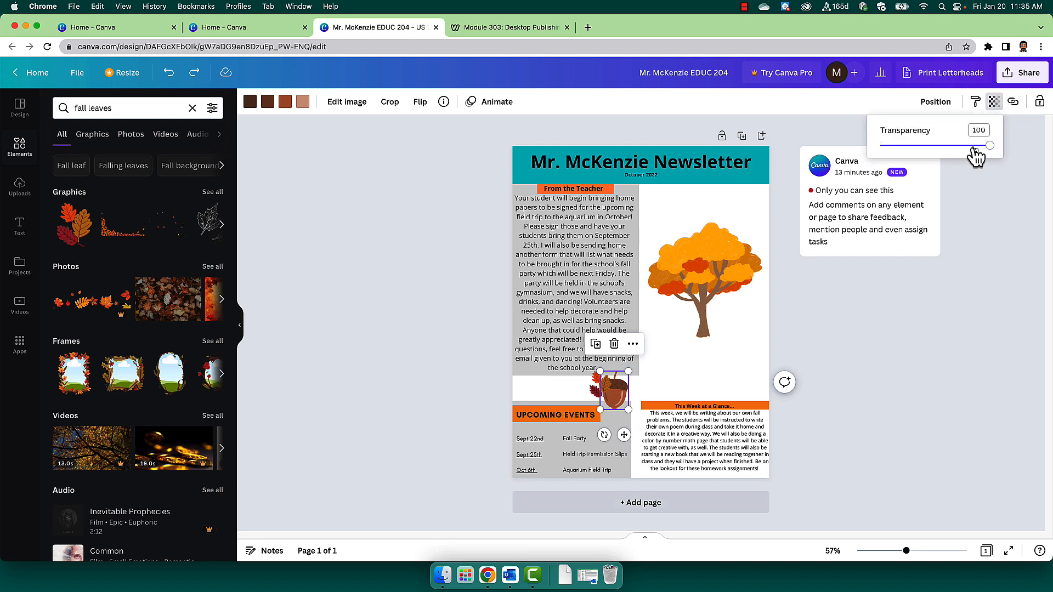
pyautogui.moveTo(990, 154); pyautogui.dragTo(983, 155)
pyautogui.click(588, 394)
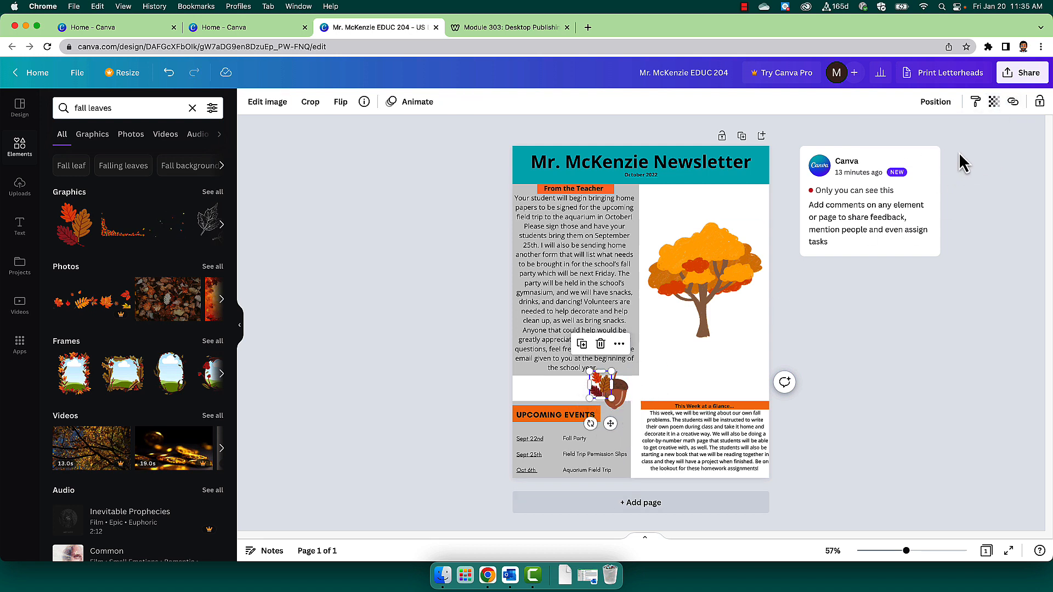
pyautogui.click(994, 101)
pyautogui.moveTo(989, 154); pyautogui.dragTo(974, 154)
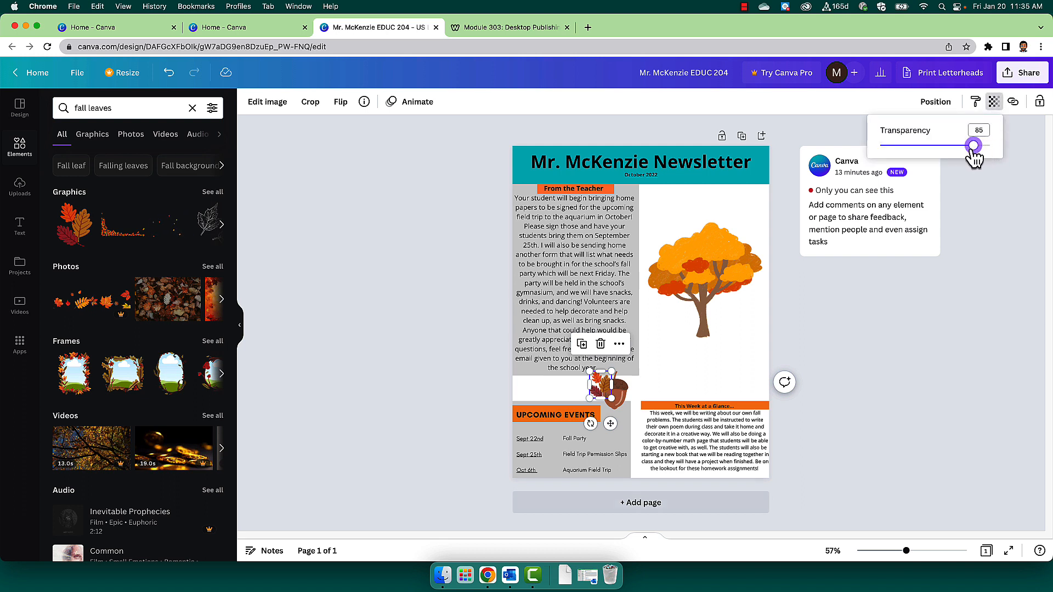
pyautogui.click(885, 389)
pyautogui.click(819, 455)
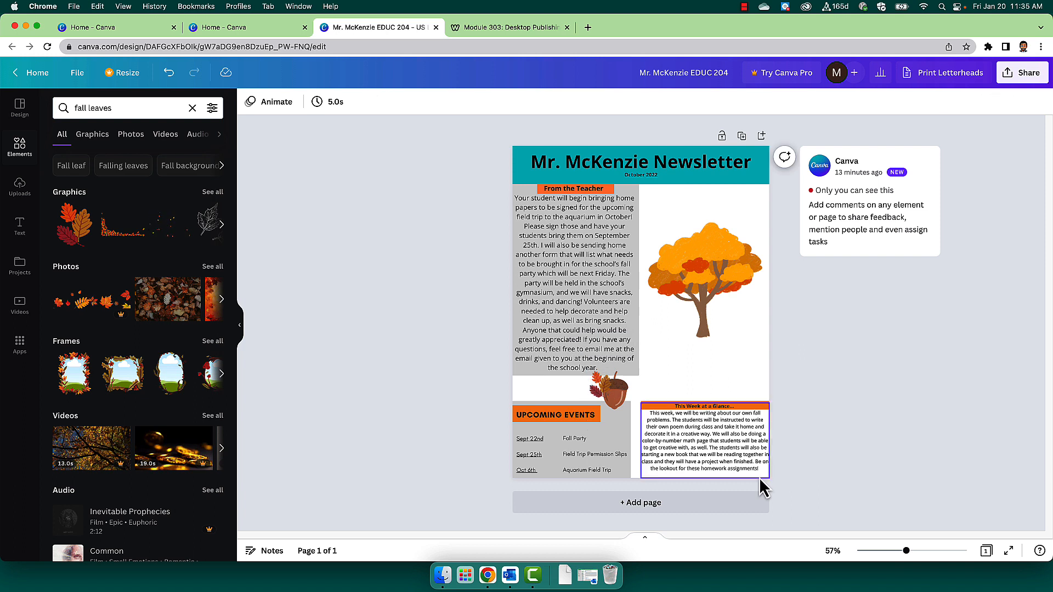
# Group the leaves and acorn graphics and shift the group slightly right above the Upcoming Events sidebar.
pyautogui.click(616, 400)
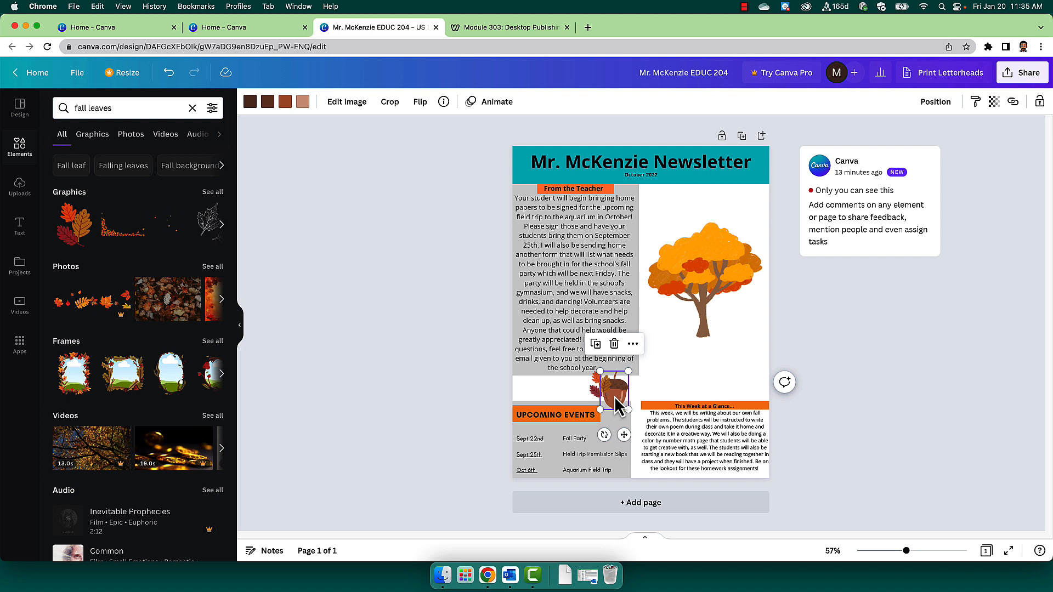
pyautogui.click(591, 390)
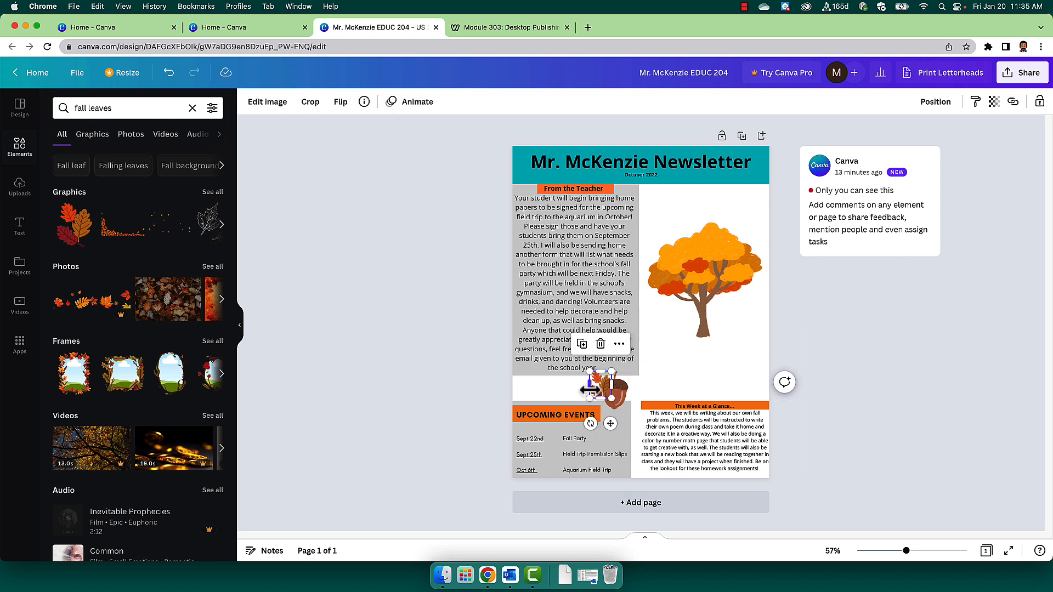
pyautogui.keyDown('shift'); pyautogui.click(619, 399); pyautogui.keyUp('shift')
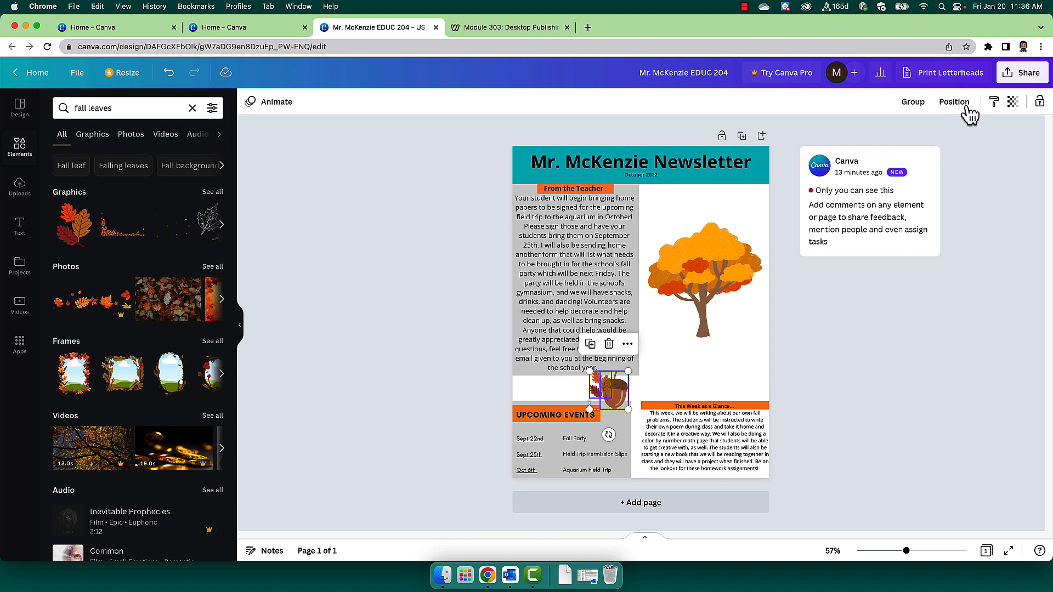
pyautogui.click(914, 108)
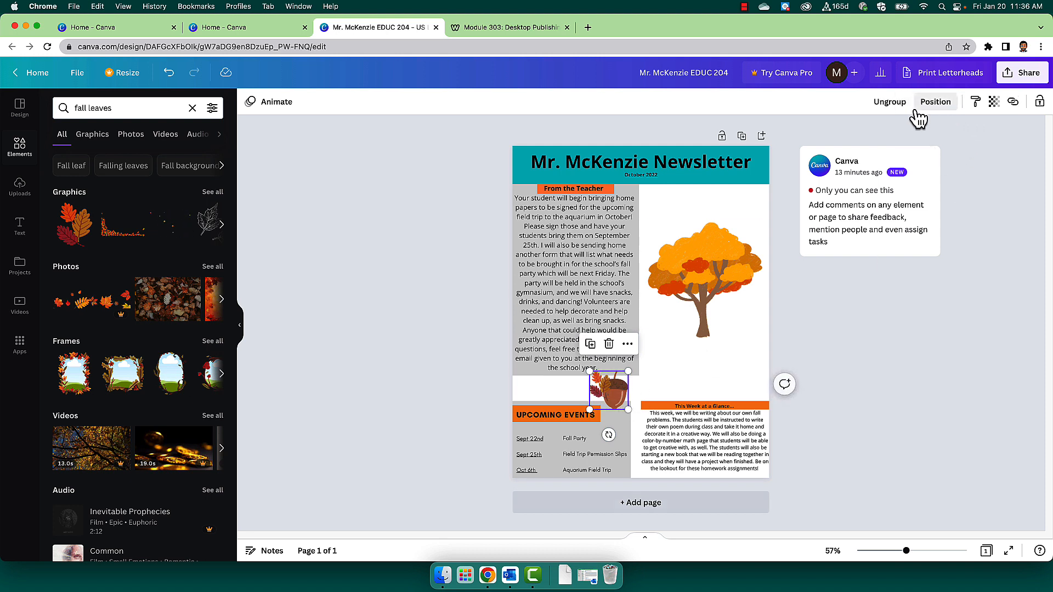
pyautogui.click(864, 439)
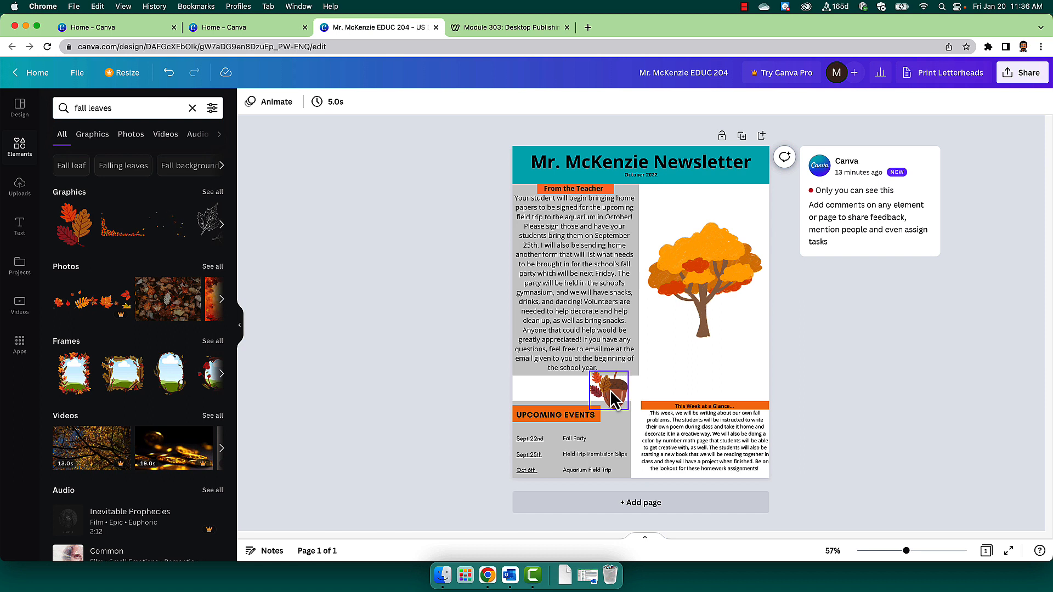
pyautogui.moveTo(614, 399)
pyautogui.mouseDown()
pyautogui.moveTo(644, 393)
pyautogui.moveTo(625, 379)
pyautogui.moveTo(646, 390)
pyautogui.moveTo(600, 390)
pyautogui.moveTo(622, 390)
pyautogui.mouseUp()
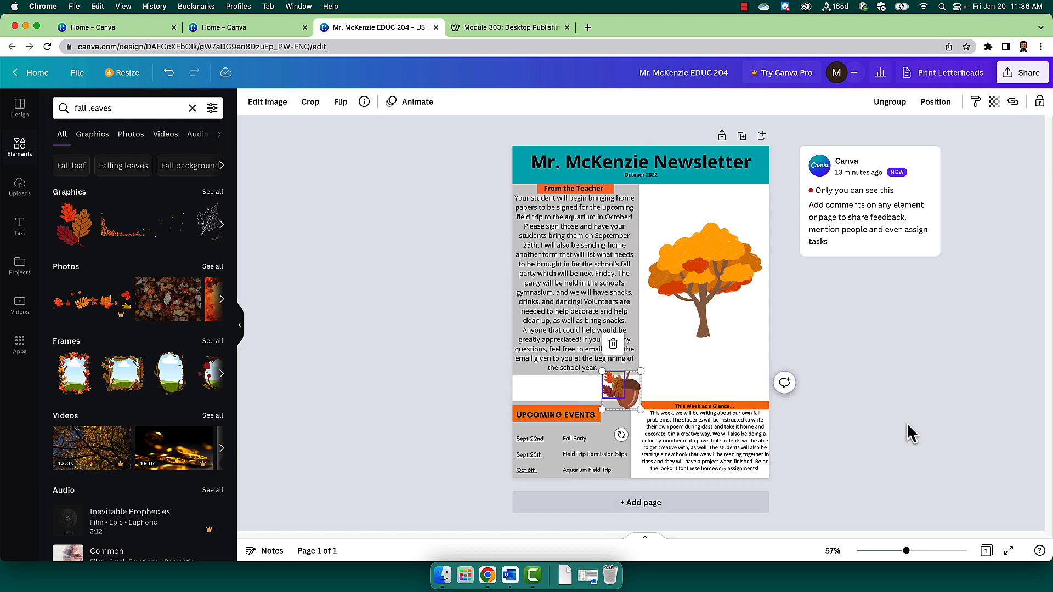
pyautogui.click(884, 426)
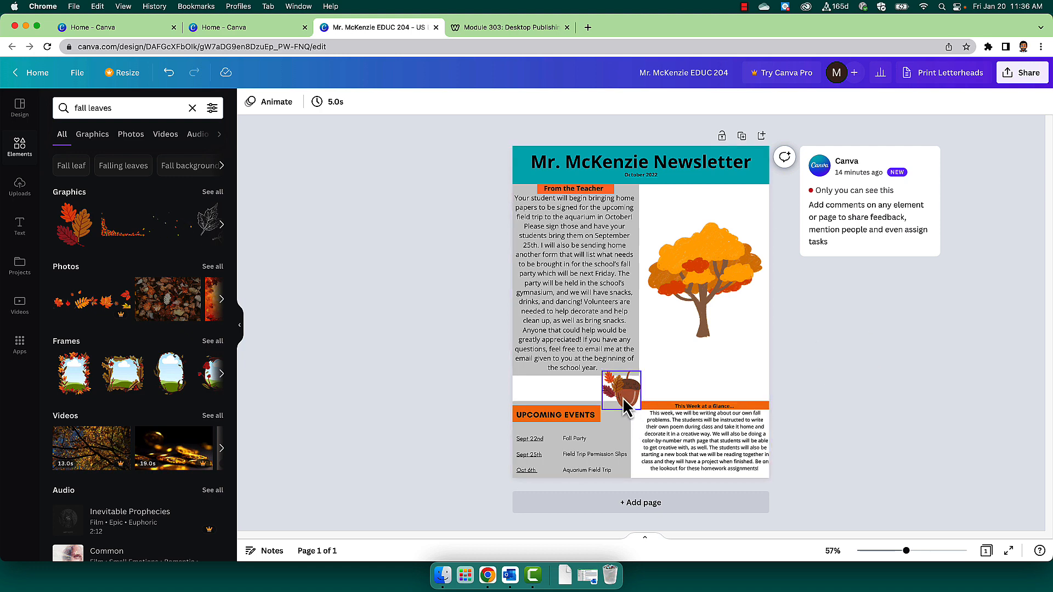
# Compare the module page's criteria on graphic or photo objects and grouped objects with the newsletter's fall graphics.
pyautogui.click(510, 27)
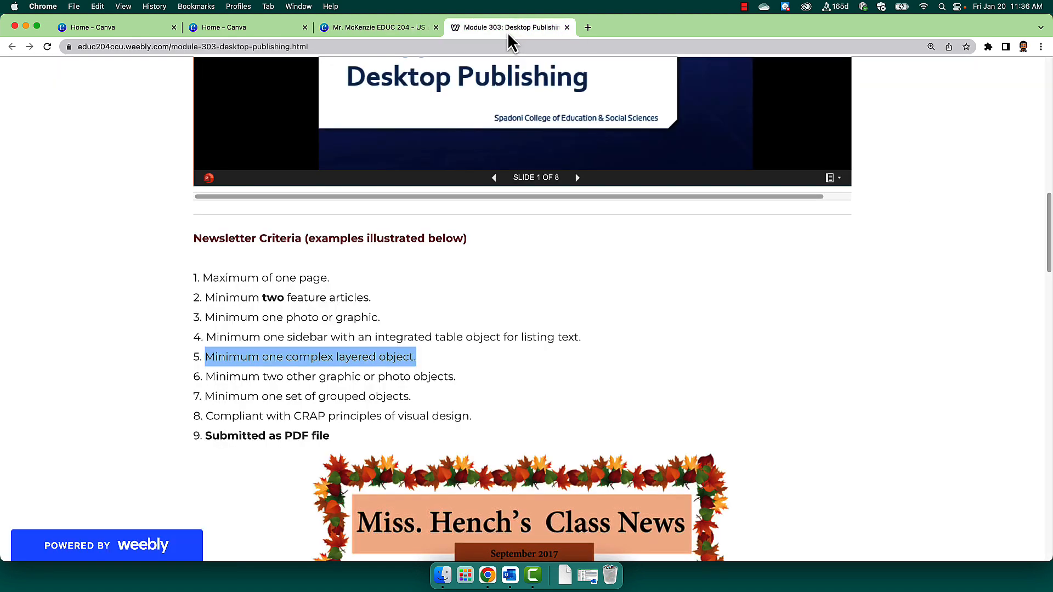
pyautogui.click(311, 372)
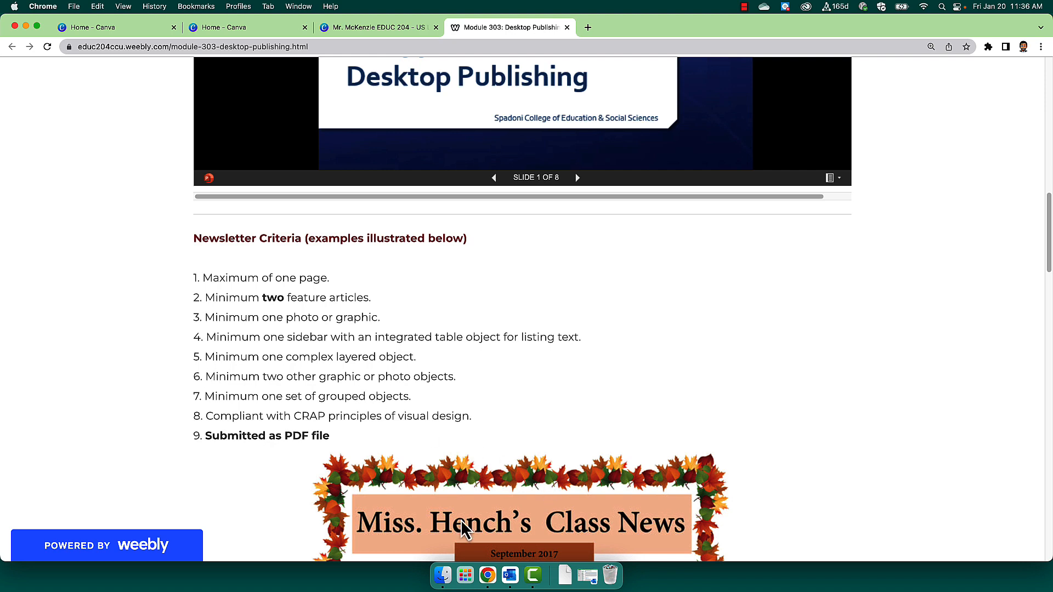
pyautogui.click(339, 32)
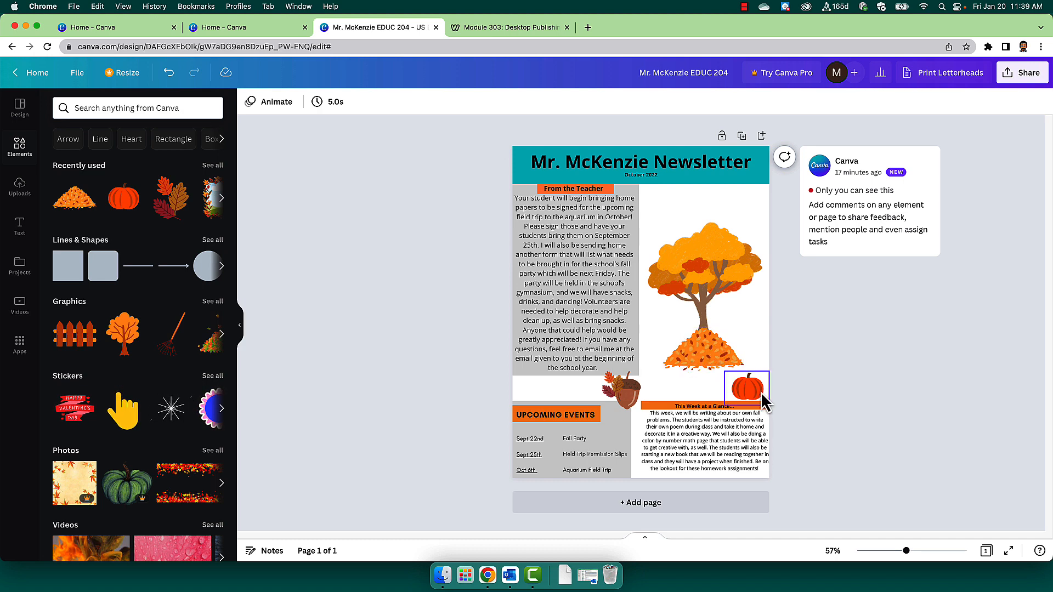
pyautogui.click(486, 29)
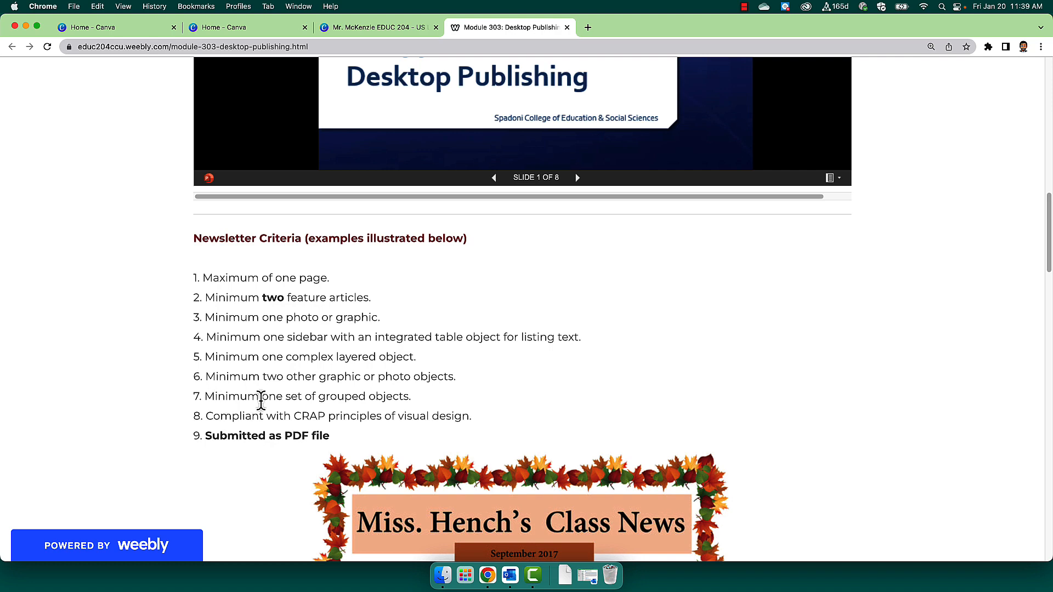
pyautogui.click(362, 29)
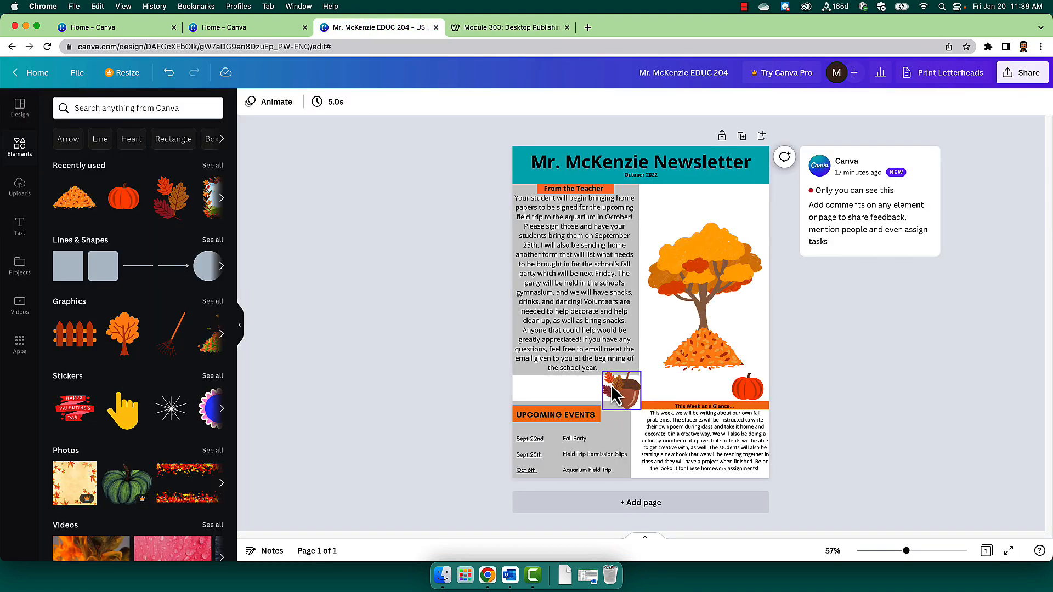
# Group the tree with the leaf pile beneath it and move the group slightly up within the white area.
pyautogui.click(701, 354)
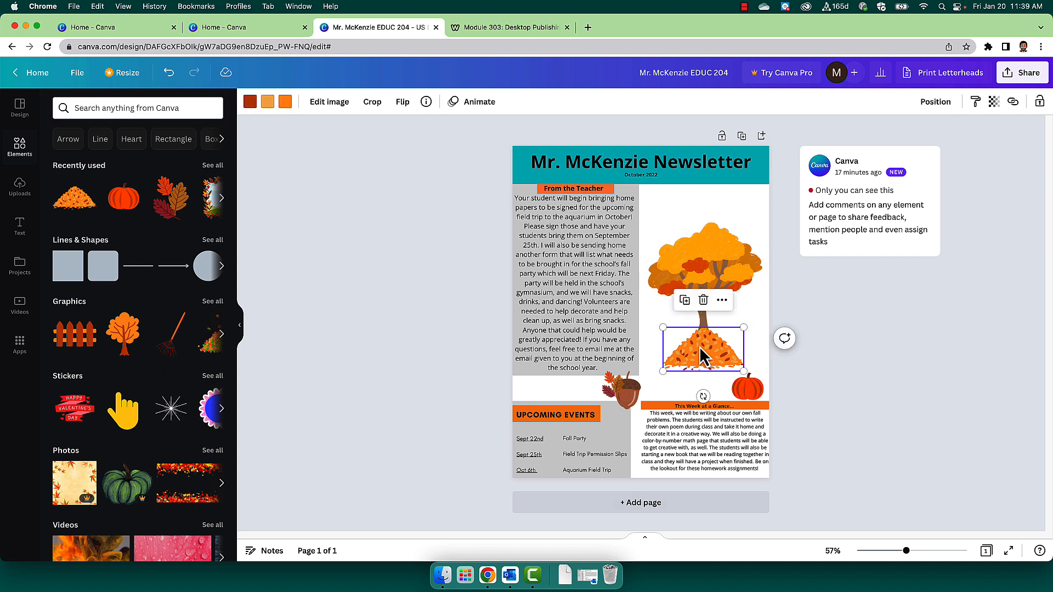
pyautogui.keyDown('shift'); pyautogui.click(725, 281); pyautogui.keyUp('shift')
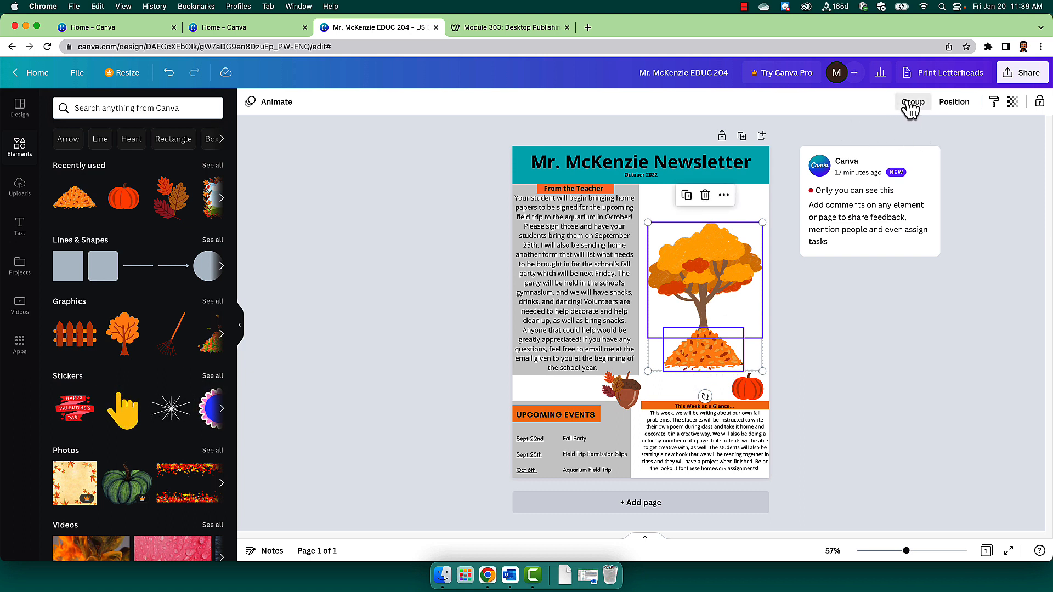
pyautogui.click(909, 105)
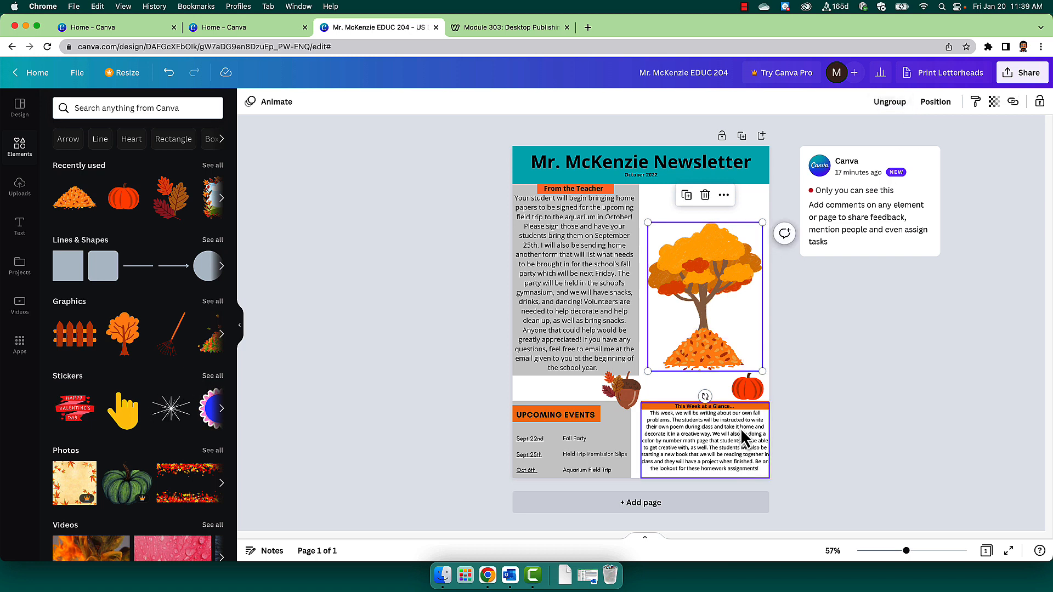
pyautogui.click(733, 329)
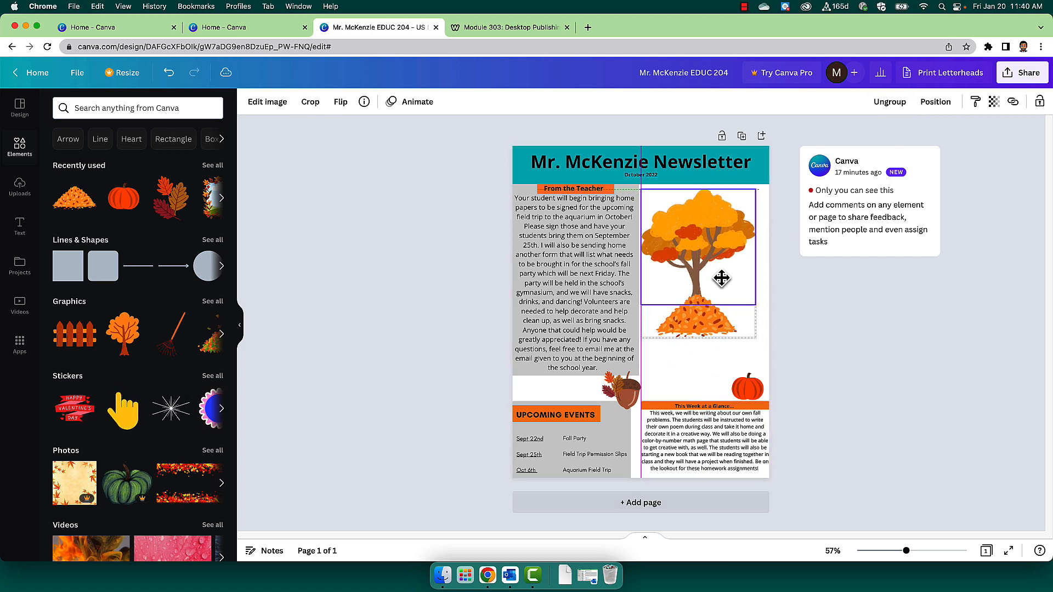
pyautogui.moveTo(733, 329); pyautogui.dragTo(728, 306)
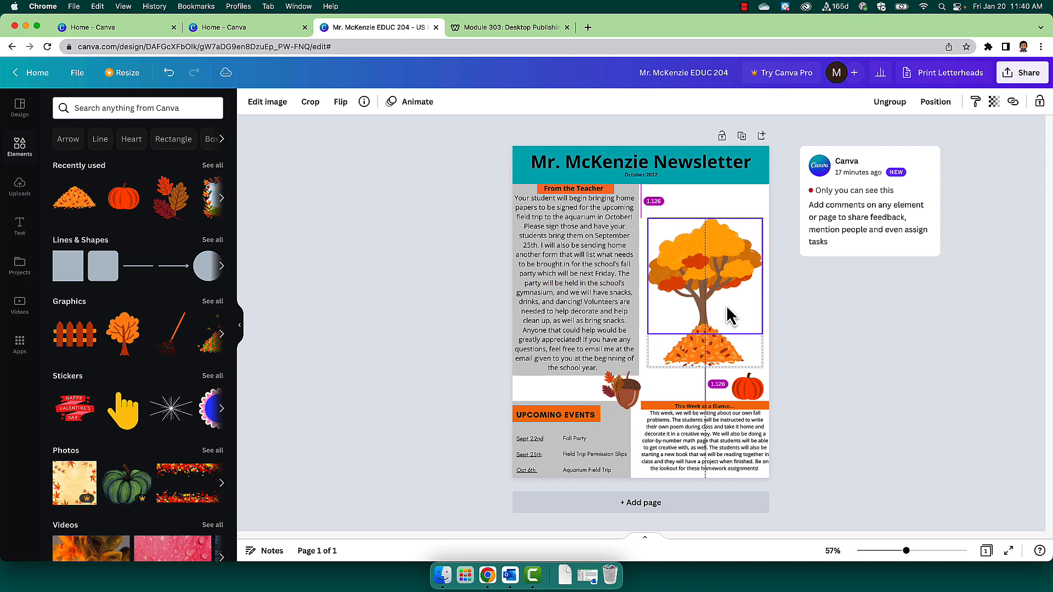
# Review the newsletter criteria and the visual design presentation's CRAP principles slide against the newsletter design.
pyautogui.click(511, 29)
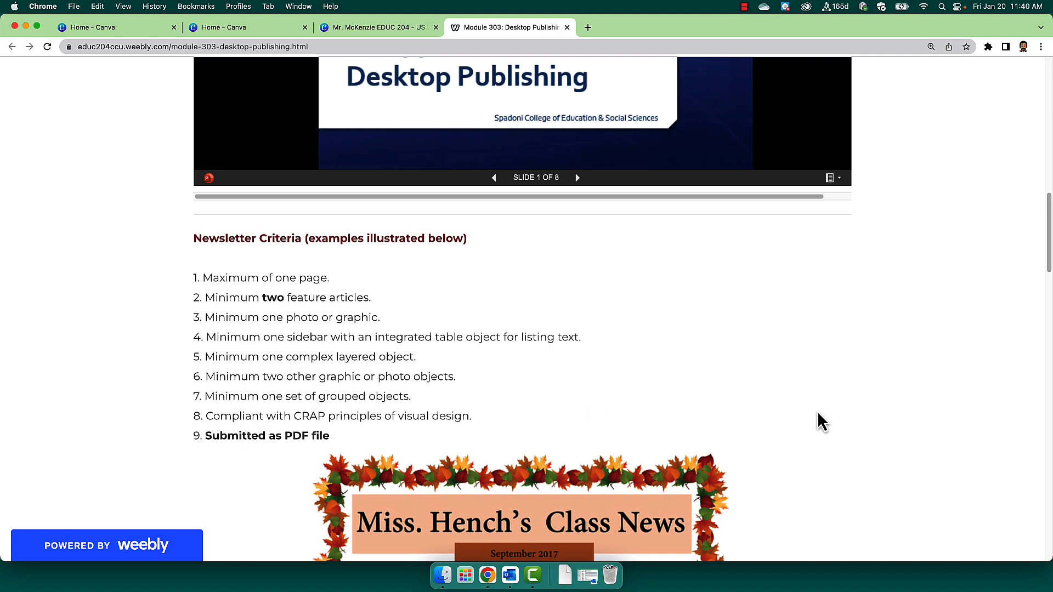
pyautogui.scroll(4, 767, 471)
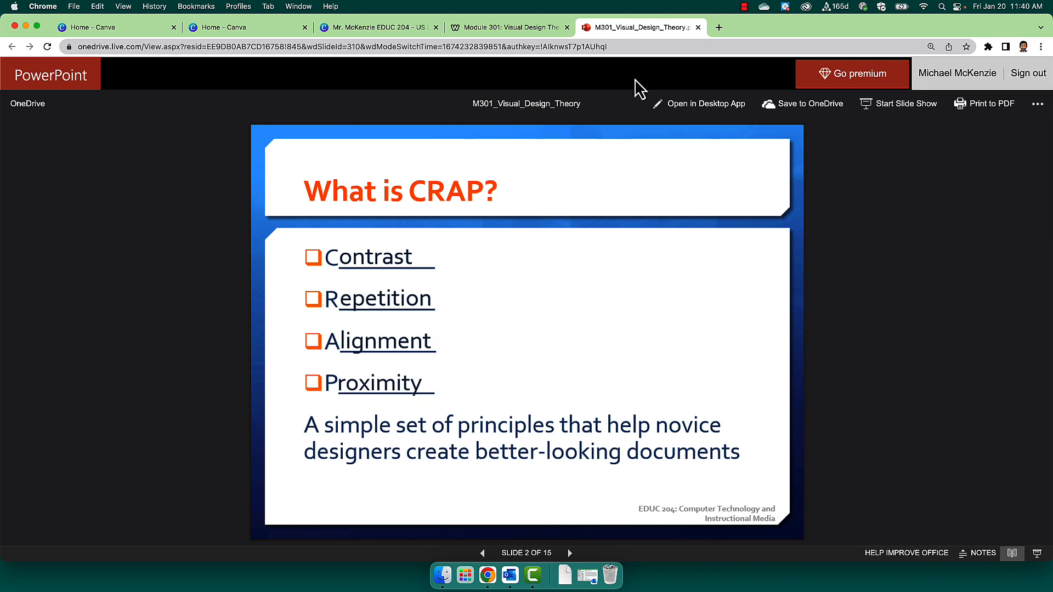
pyautogui.click(379, 29)
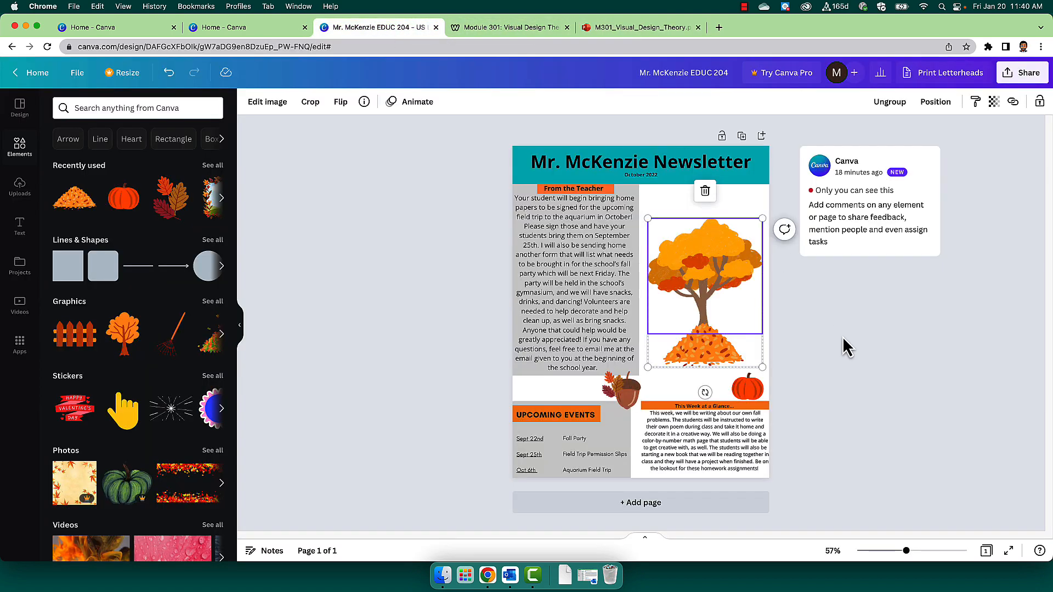
pyautogui.click(883, 381)
pyautogui.hotkey('ctrl', 'Tab')
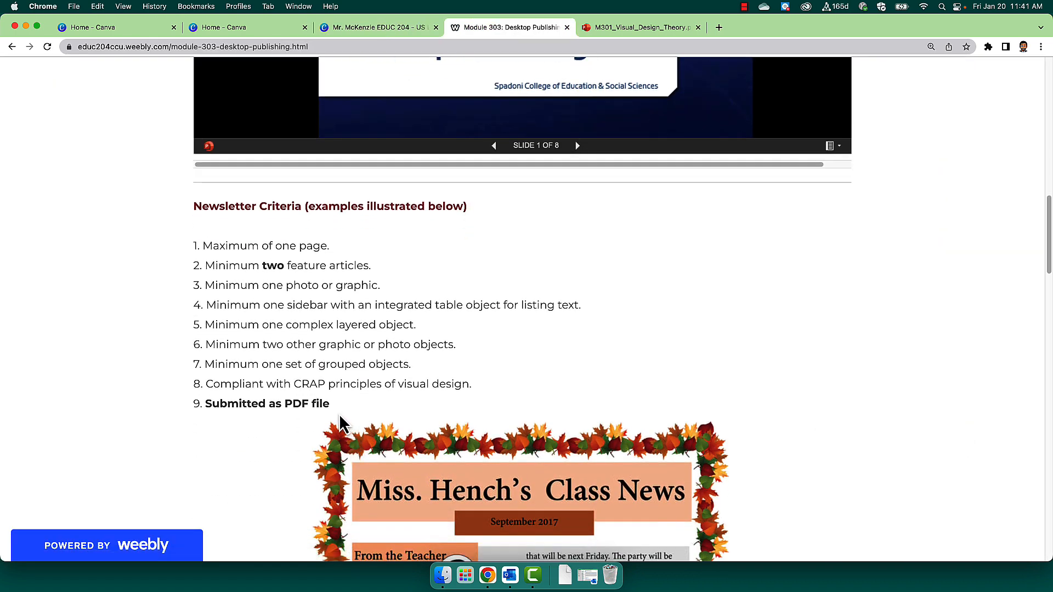
pyautogui.click(392, 30)
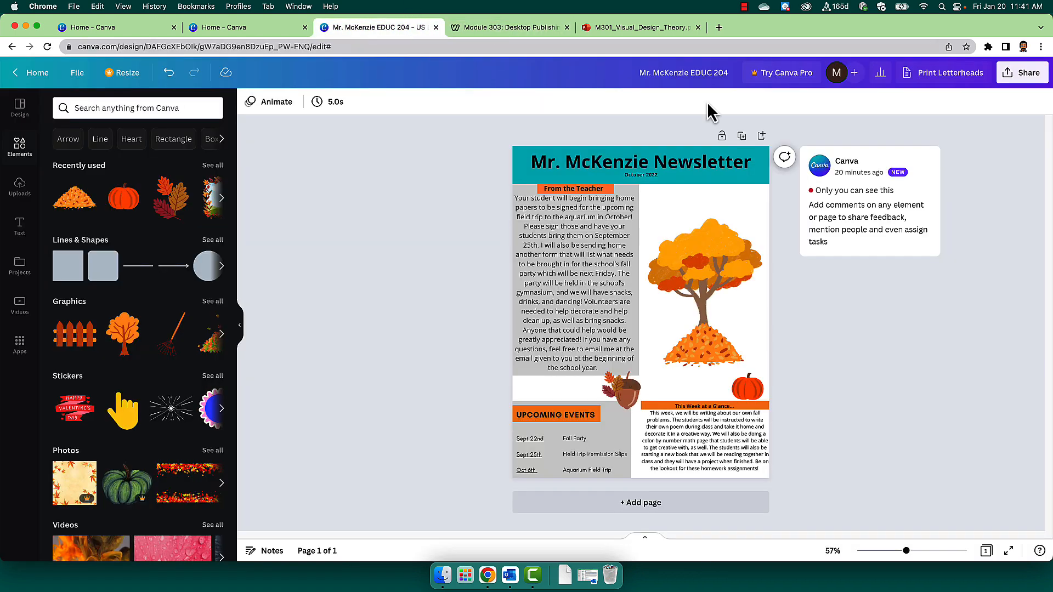
# Download the newsletter design as a PDF Standard file.
pyautogui.click(1025, 76)
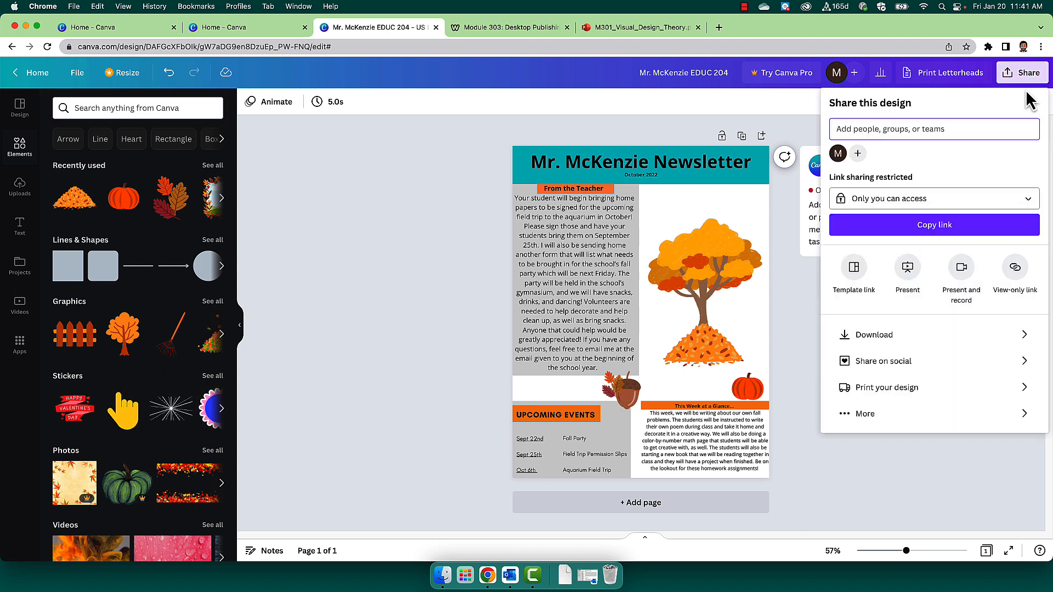
pyautogui.click(941, 336)
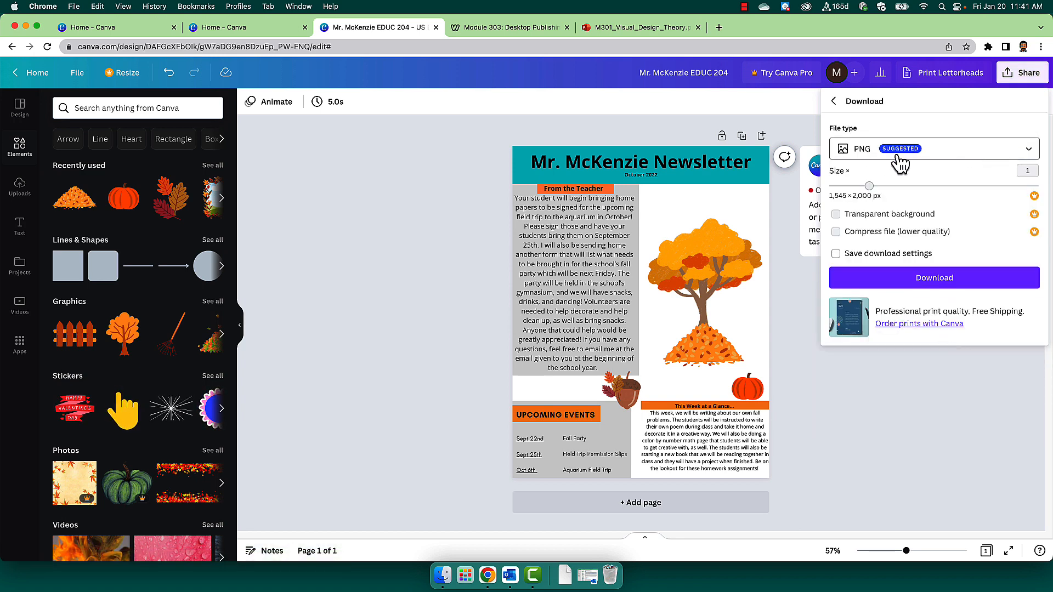
pyautogui.click(950, 159)
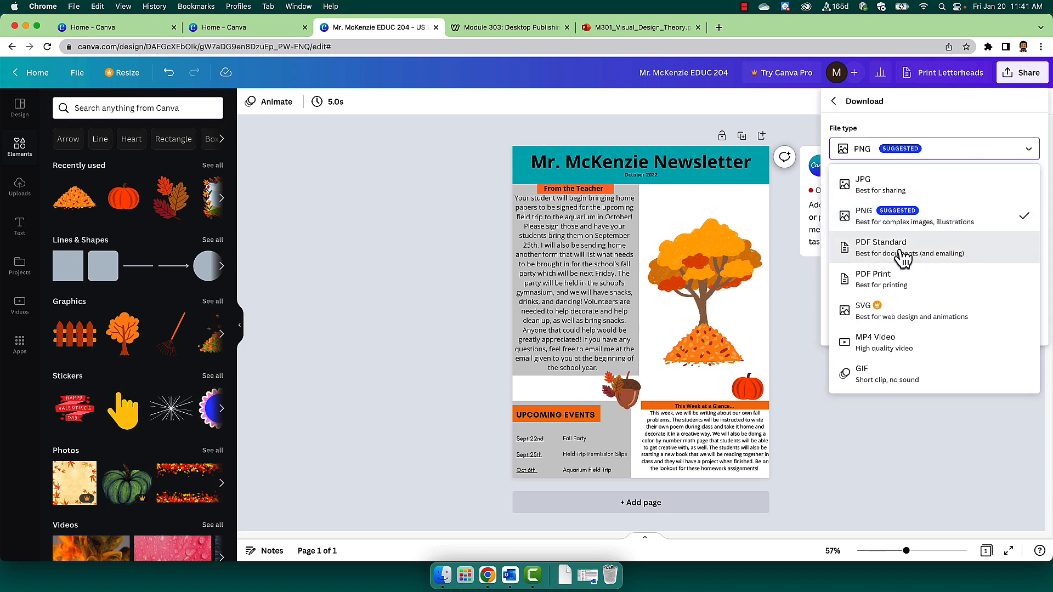
pyautogui.click(939, 251)
pyautogui.click(939, 237)
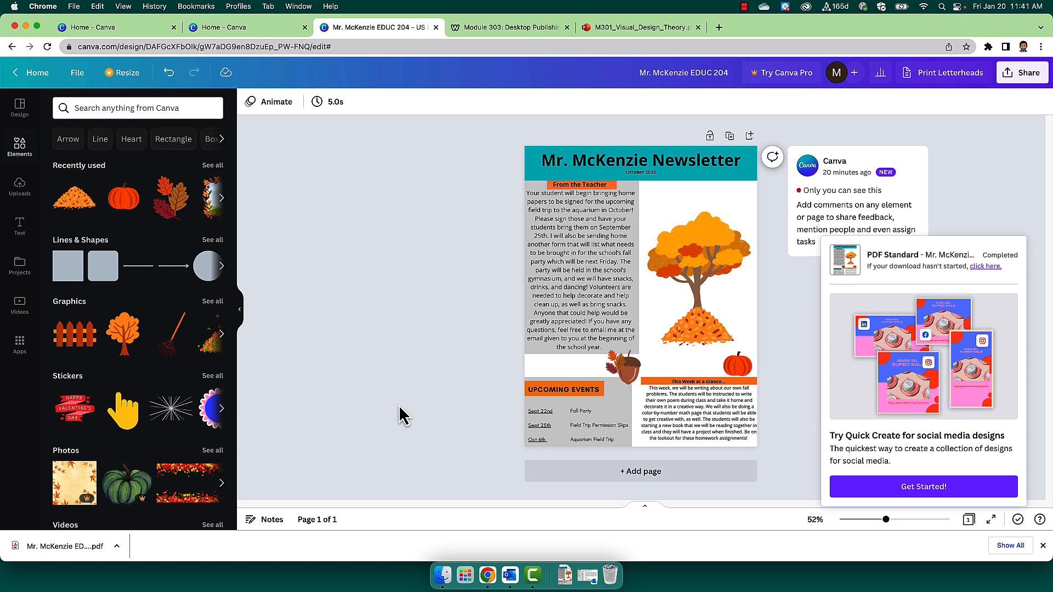
# Open the downloaded newsletter PDF and look over the whole page.
pyautogui.click(62, 551)
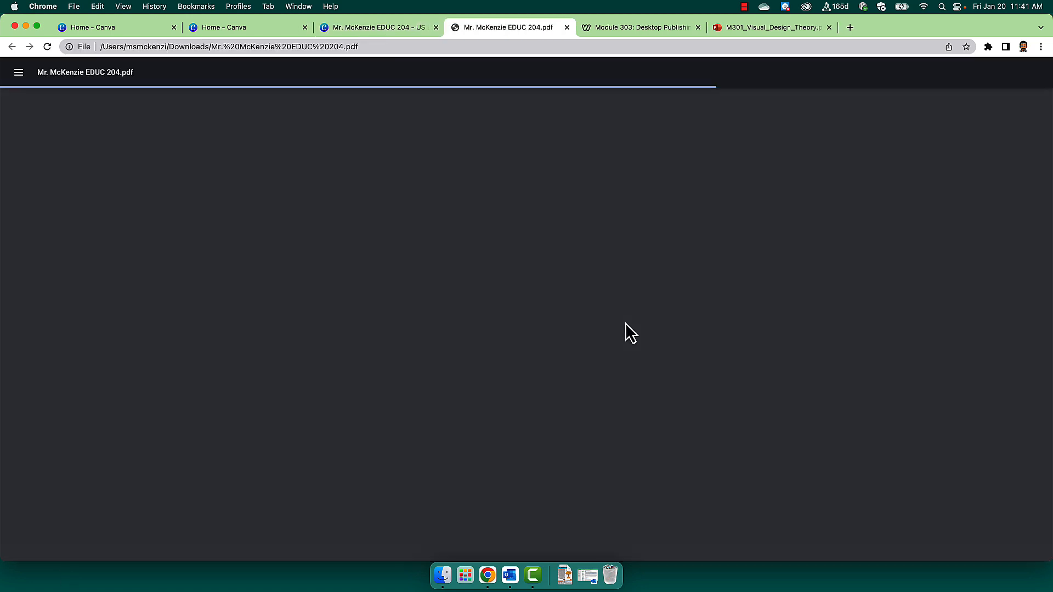
pyautogui.scroll(-3, 836, 361)
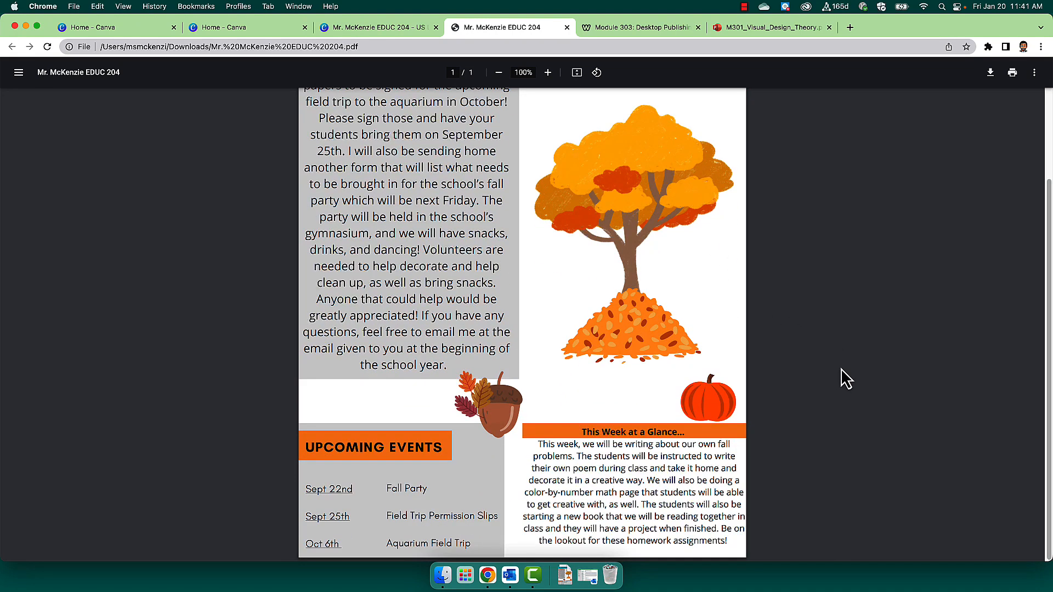
pyautogui.scroll(3, 842, 388)
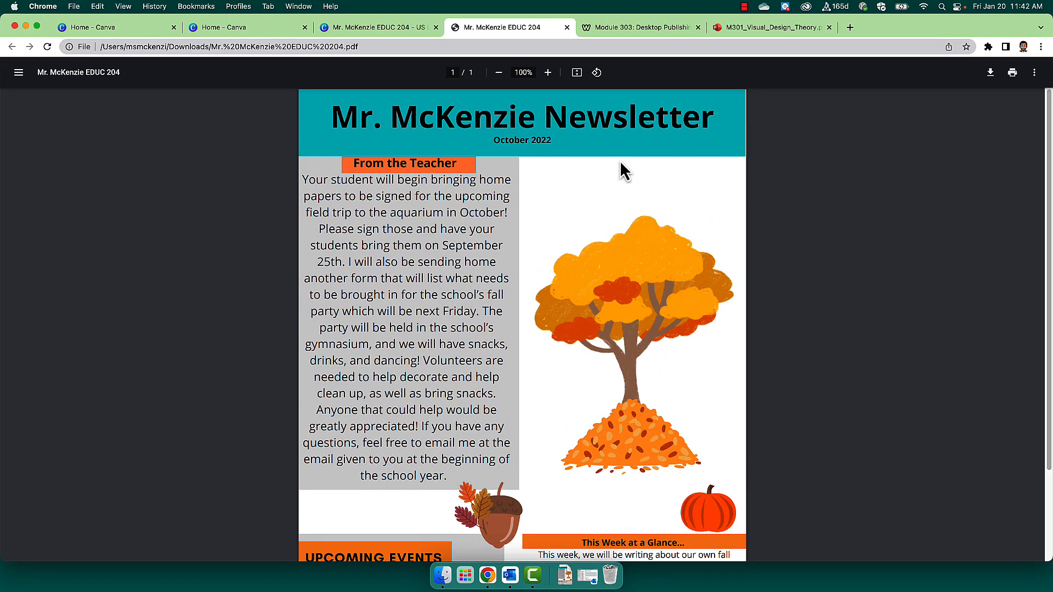